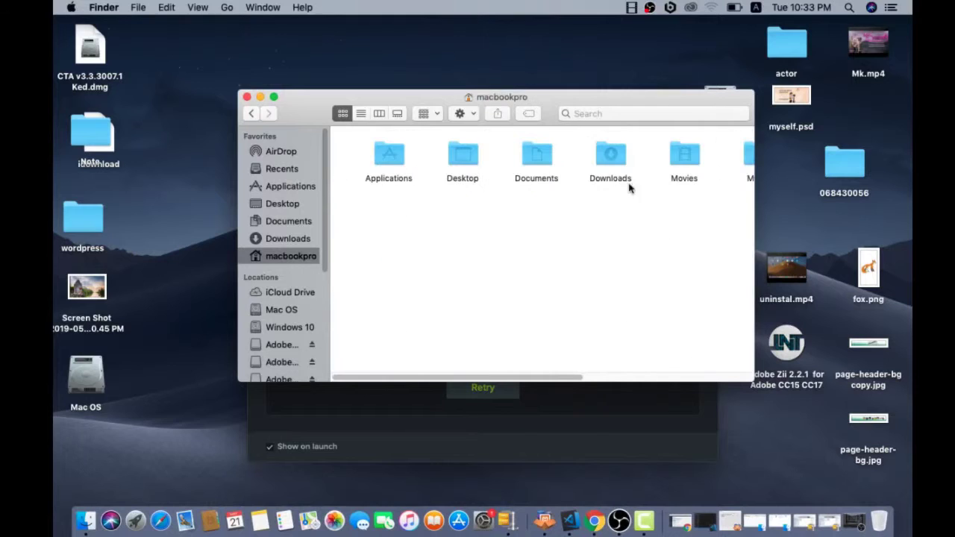
- Open the Movies folder and move its window clear of the Media Bin
{"action": "double_click", "coordinate": [683, 161]}
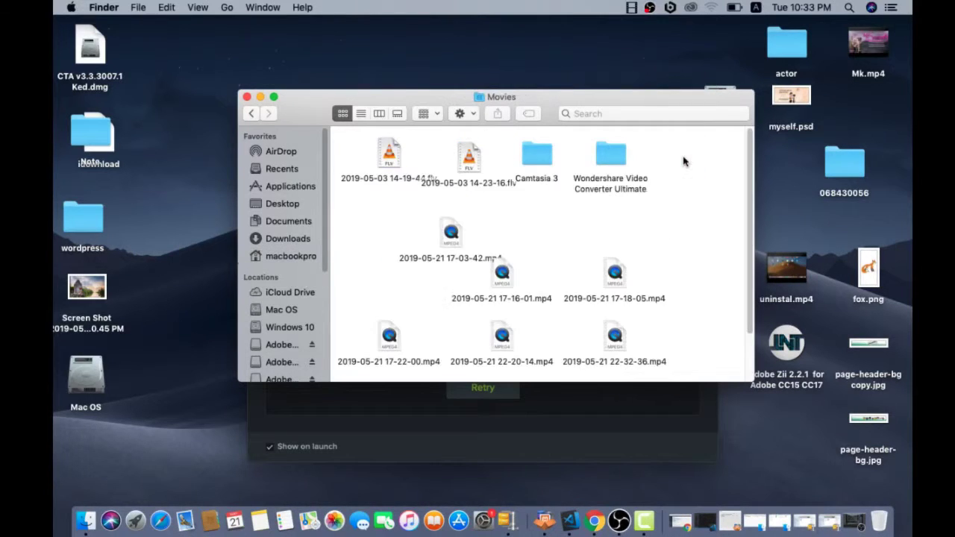
{"action": "left_click_drag", "start_coordinate": [566, 97], "coordinate": [447, 58]}
{"action": "left_click", "coordinate": [497, 302]}
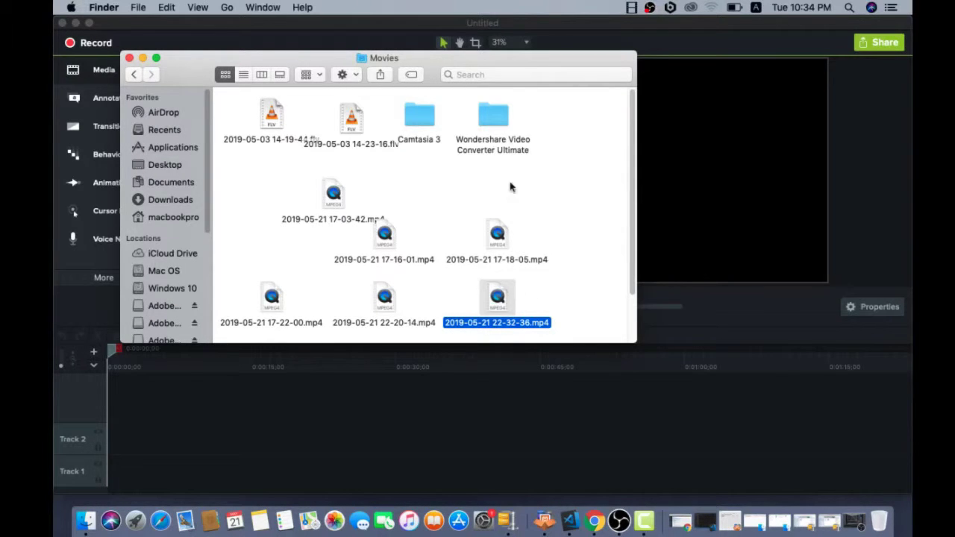
{"action": "left_click_drag", "start_coordinate": [509, 63], "coordinate": [784, 133]}
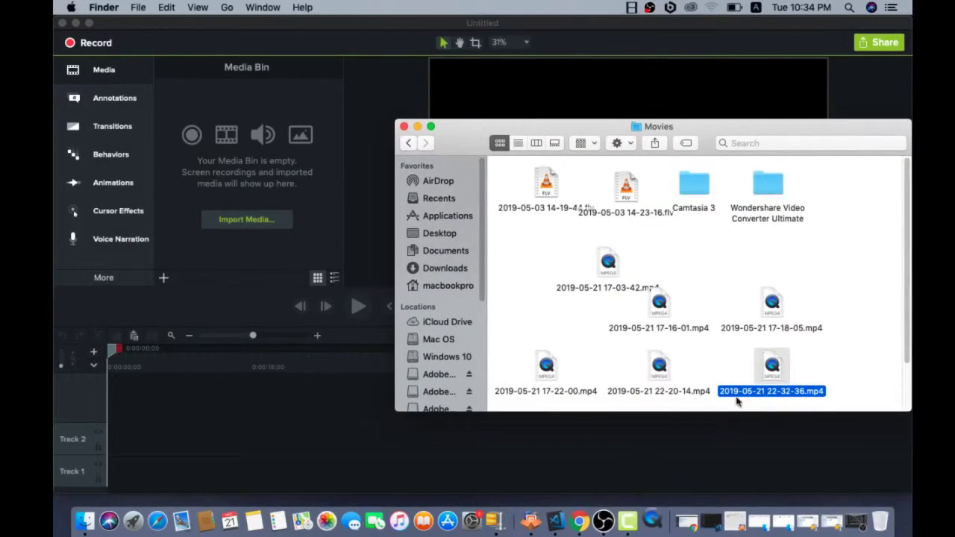
{"action": "double_click", "coordinate": [767, 373]}
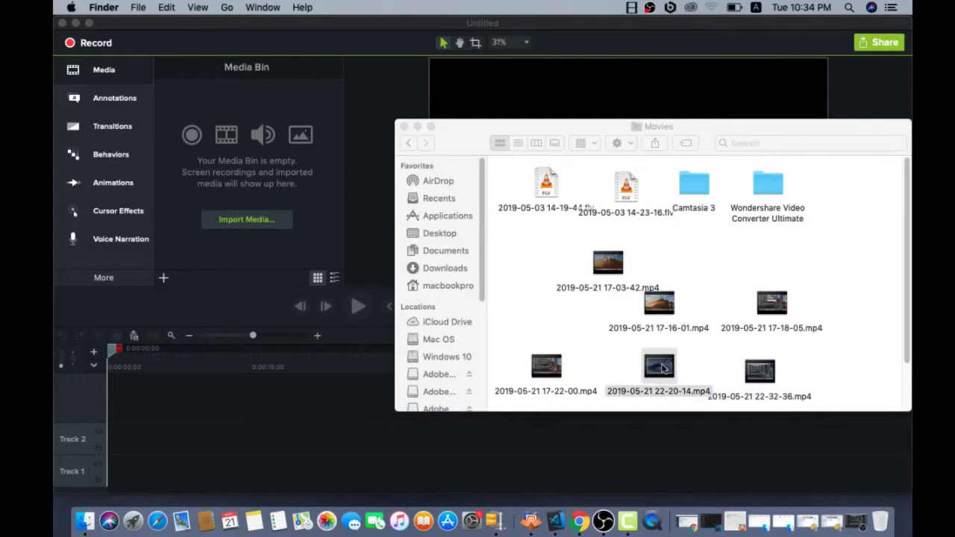
{"action": "left_click_drag", "start_coordinate": [659, 366], "coordinate": [271, 151]}
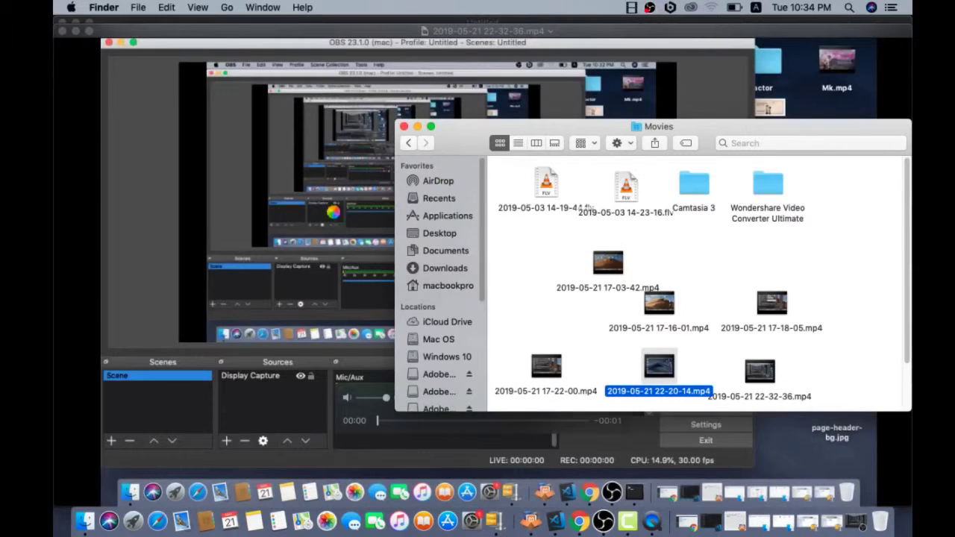
{"action": "left_click", "coordinate": [335, 216]}
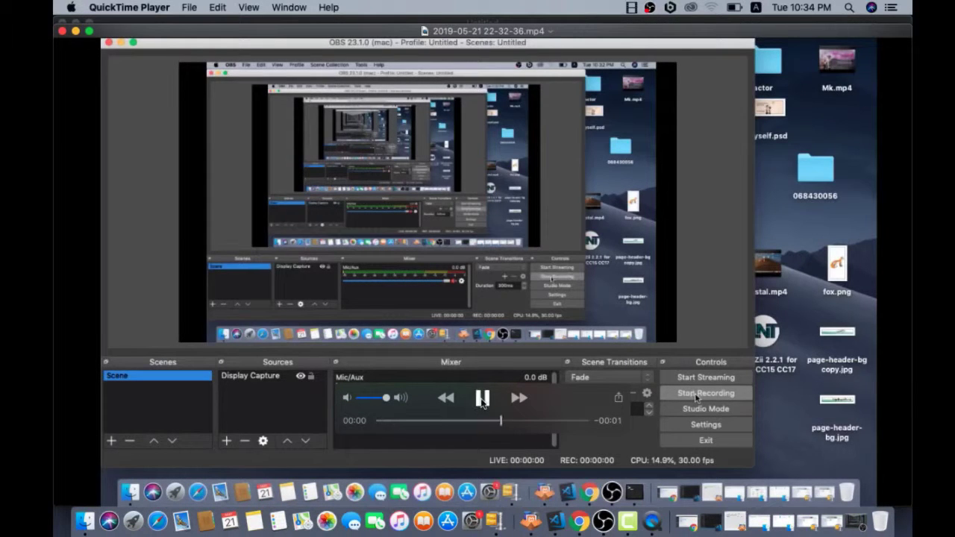
{"action": "left_click", "coordinate": [62, 32]}
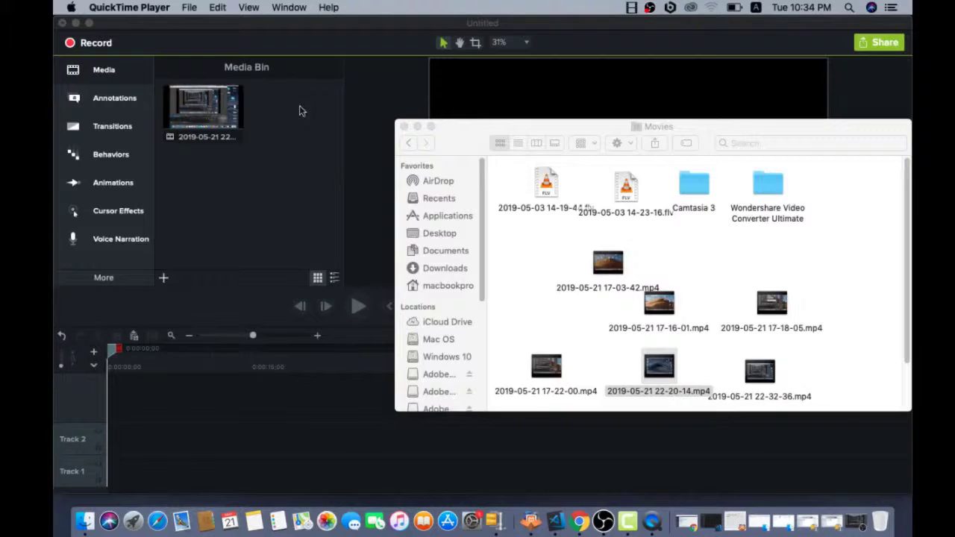
{"action": "left_click", "coordinate": [777, 379]}
{"action": "left_click", "coordinate": [683, 375]}
{"action": "left_click", "coordinate": [678, 373]}
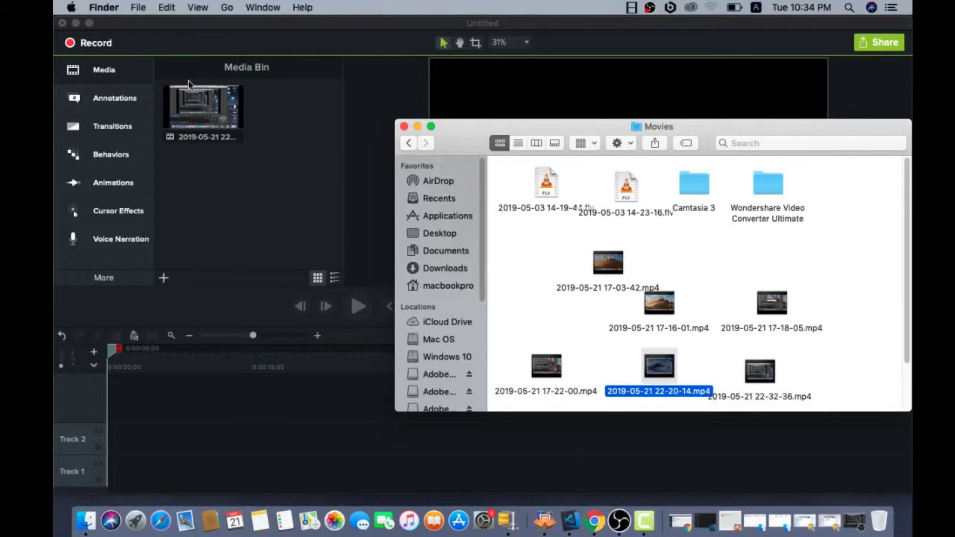
- Place the imported clip at the very start of Track 3 and move the playhead slightly into it
{"action": "left_click_drag", "start_coordinate": [188, 79], "coordinate": [152, 439]}
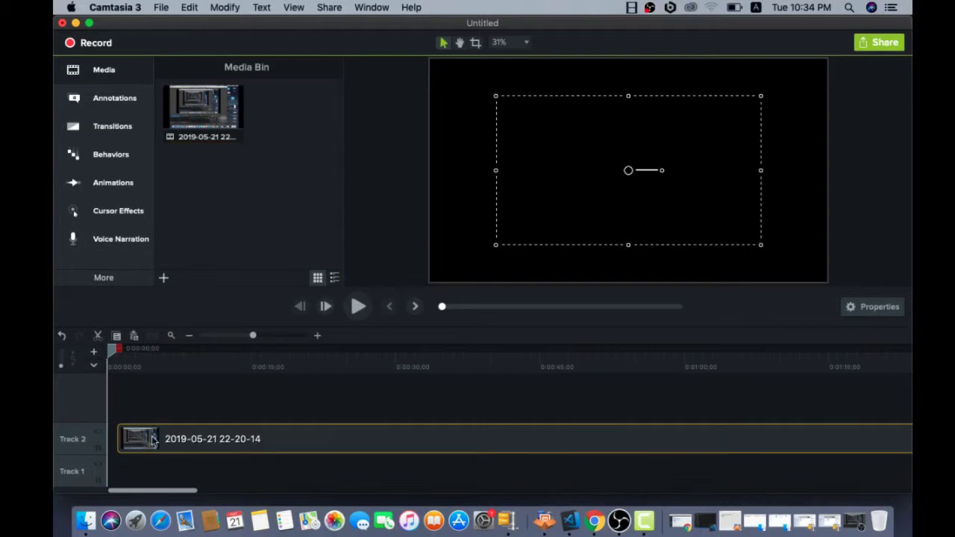
{"action": "left_click_drag", "start_coordinate": [124, 401], "coordinate": [117, 401]}
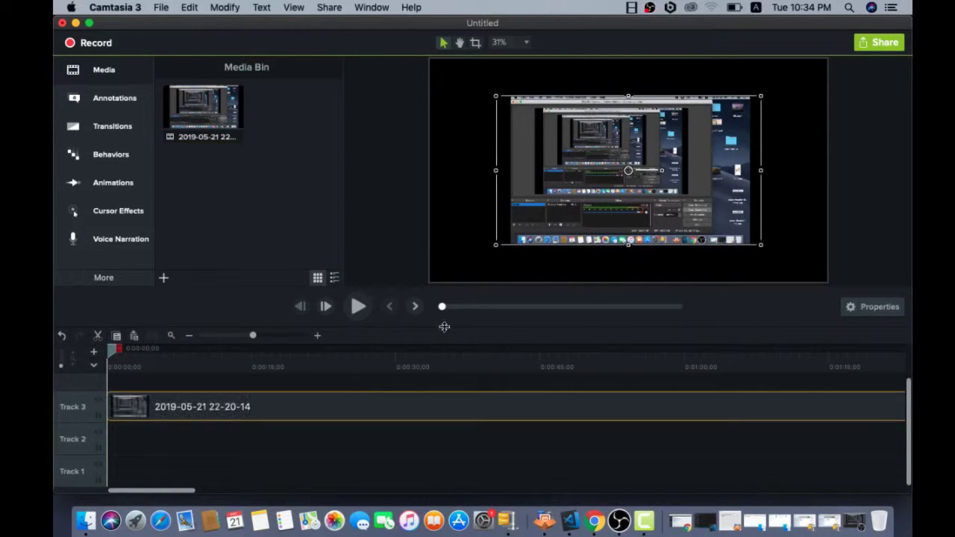
{"action": "left_click_drag", "start_coordinate": [111, 353], "coordinate": [121, 353]}
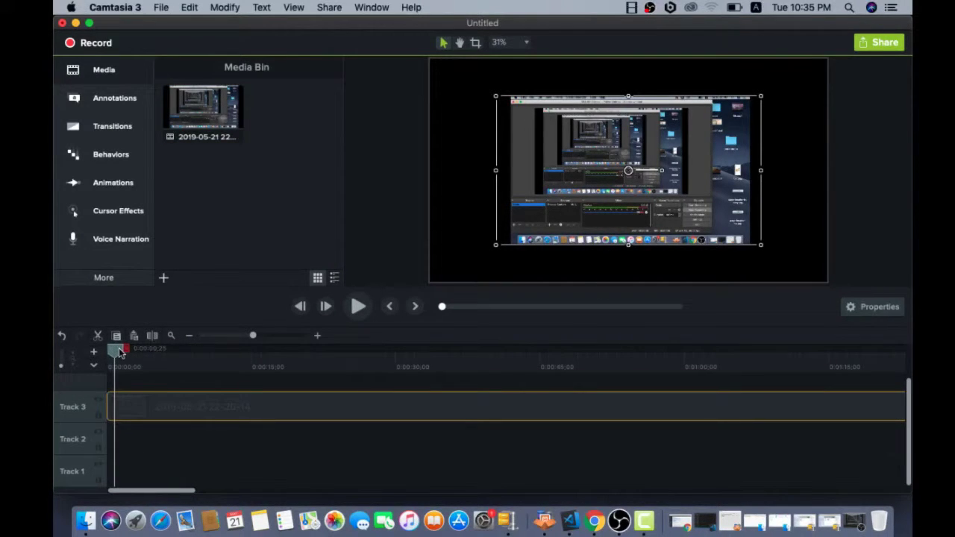
- Enlarge the clip on the canvas from its opposite corners until it fills the whole frame
{"action": "left_click_drag", "start_coordinate": [801, 269], "coordinate": [830, 284]}
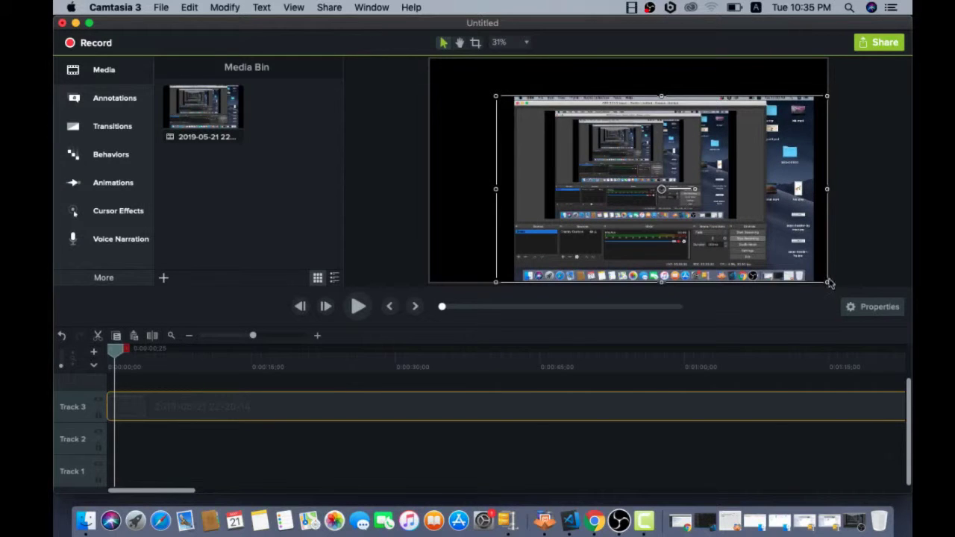
{"action": "left_click_drag", "start_coordinate": [493, 98], "coordinate": [431, 68]}
{"action": "left_click", "coordinate": [448, 65]}
{"action": "left_click", "coordinate": [463, 80]}
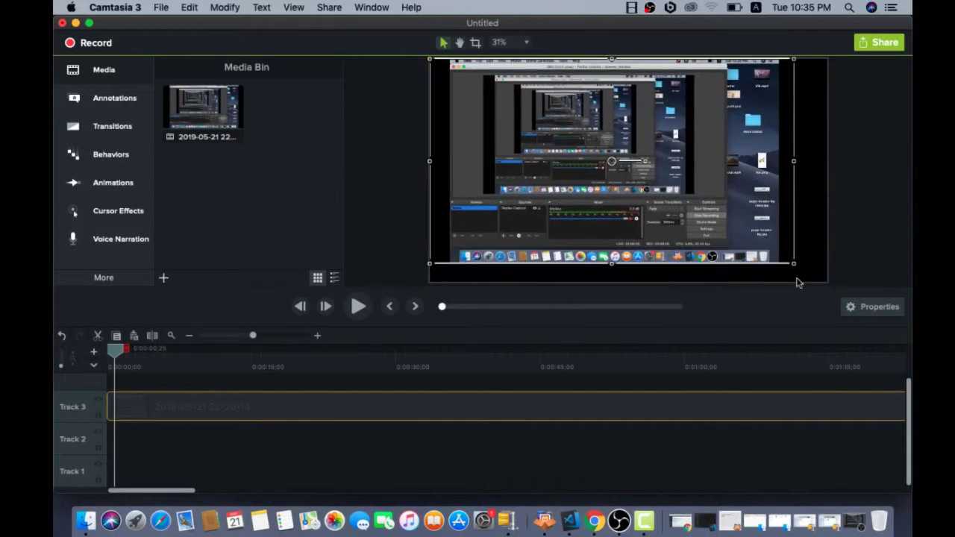
{"action": "left_click_drag", "start_coordinate": [794, 264], "coordinate": [825, 292]}
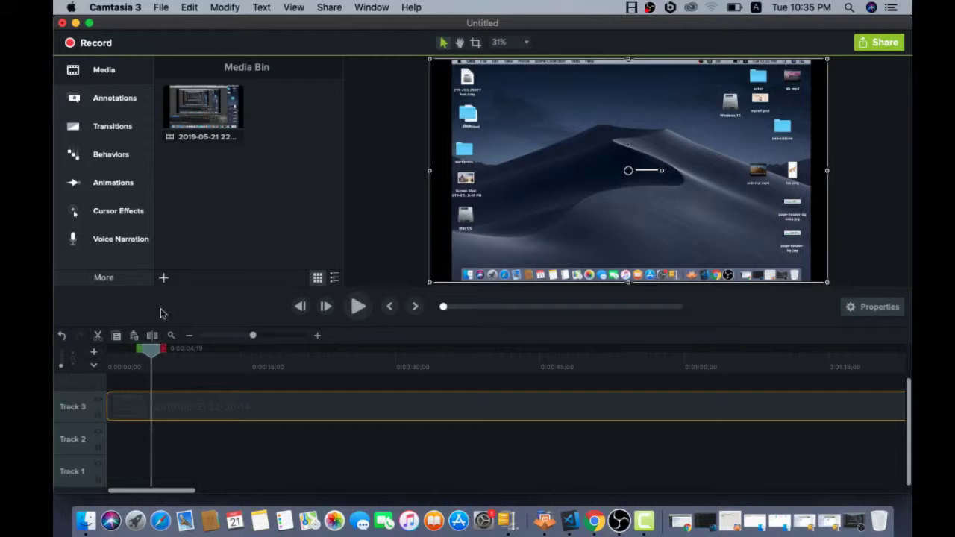
- Cut away the clip's opening before 0:00:04;19 and move the remainder to the start of Track 3
{"action": "left_click", "coordinate": [146, 416]}
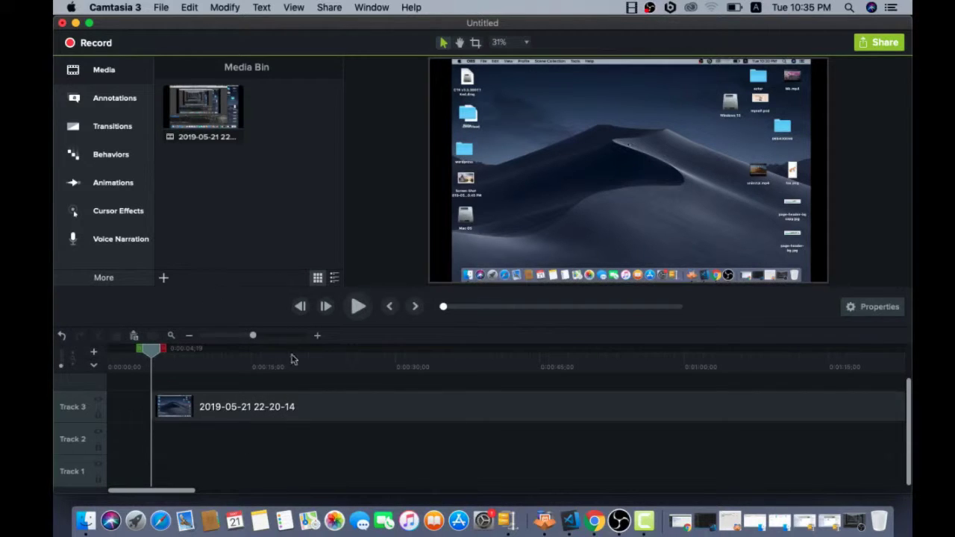
{"action": "left_click", "coordinate": [280, 418]}
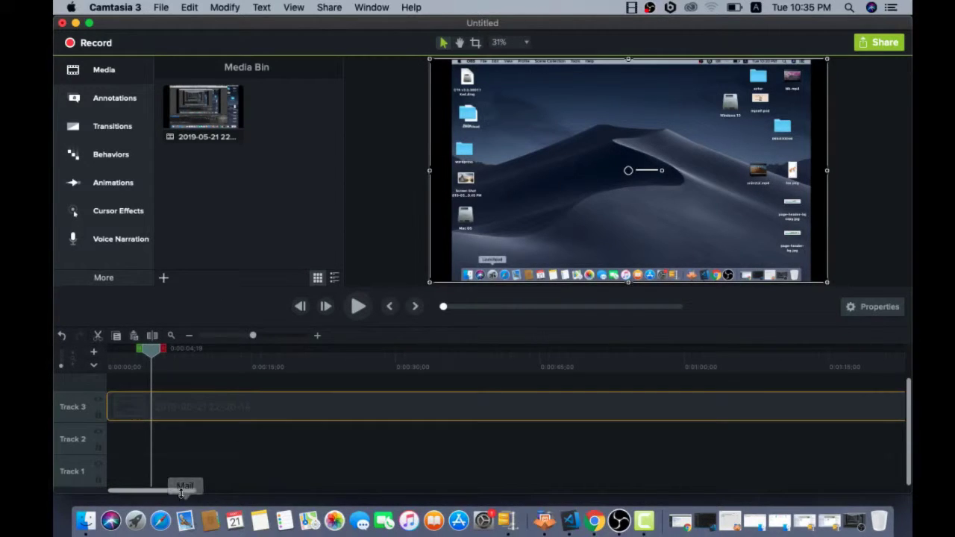
- Split the Track 3 clip near its end at 0:12:13;10 and delete the tail
{"action": "left_click_drag", "start_coordinate": [181, 493], "coordinate": [888, 492]}
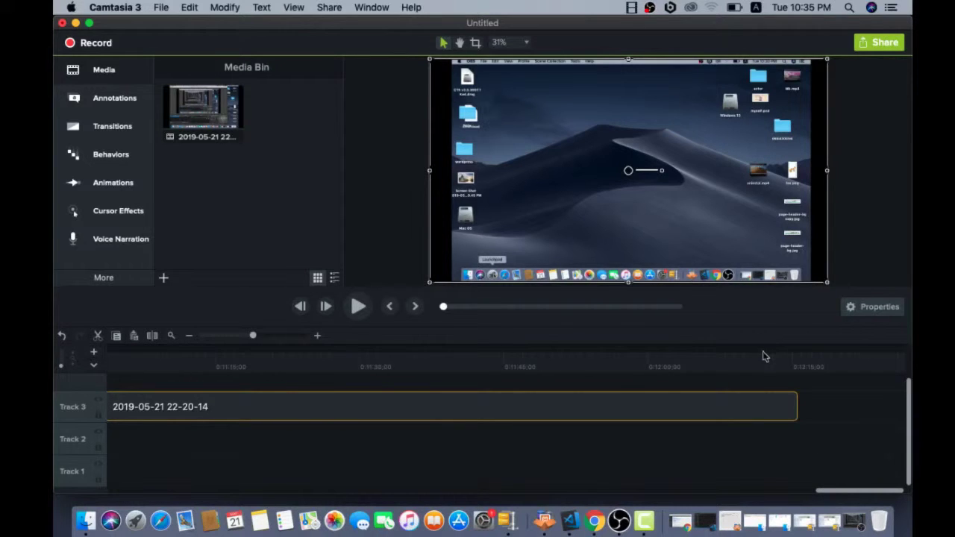
{"action": "left_click", "coordinate": [764, 357]}
{"action": "left_click_drag", "start_coordinate": [774, 357], "coordinate": [781, 361]}
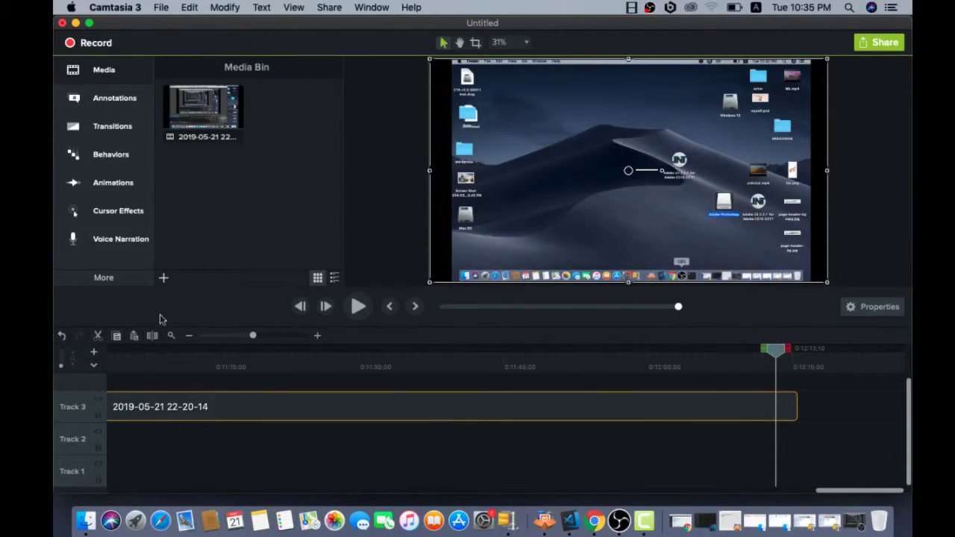
{"action": "left_click", "coordinate": [152, 336]}
{"action": "key", "text": "Delete"}
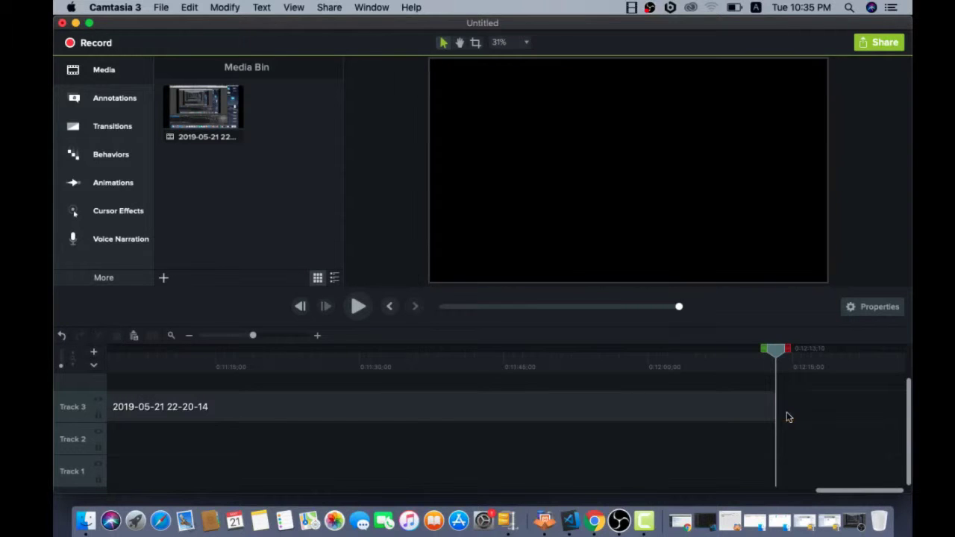
- Scrub through the clip on Track 3 and split it at 0:02:23
{"action": "left_click_drag", "start_coordinate": [778, 358], "coordinate": [271, 351]}
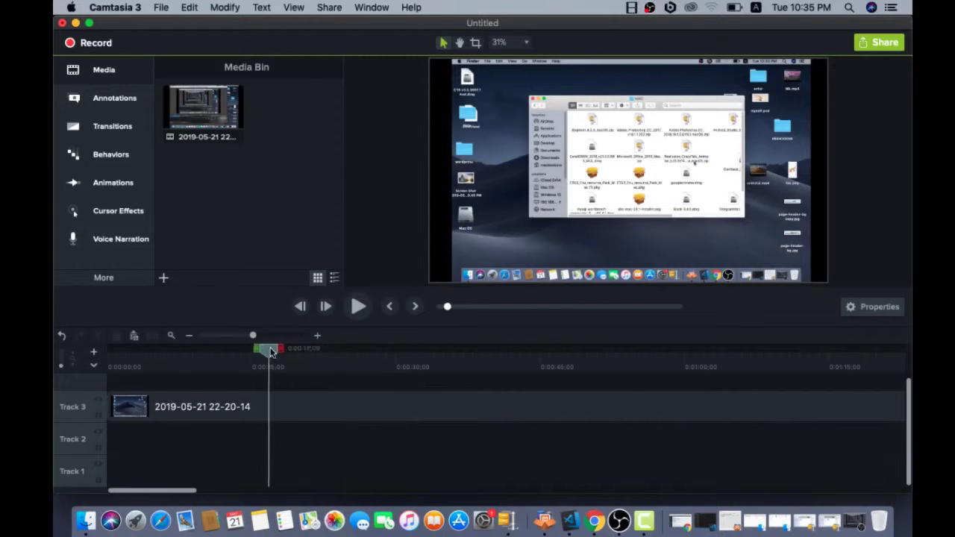
{"action": "left_click_drag", "start_coordinate": [379, 357], "coordinate": [864, 380]}
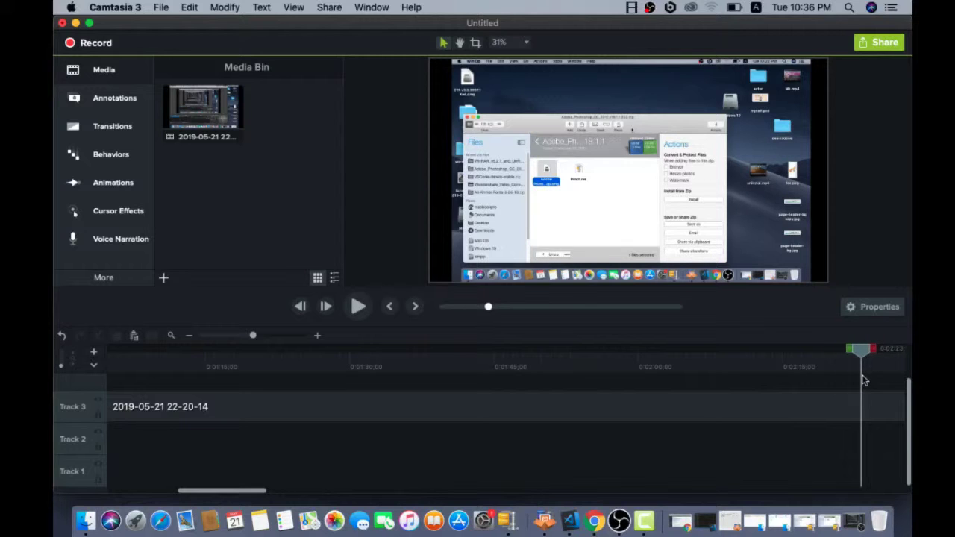
{"action": "left_click", "coordinate": [852, 415]}
{"action": "left_click", "coordinate": [152, 337]}
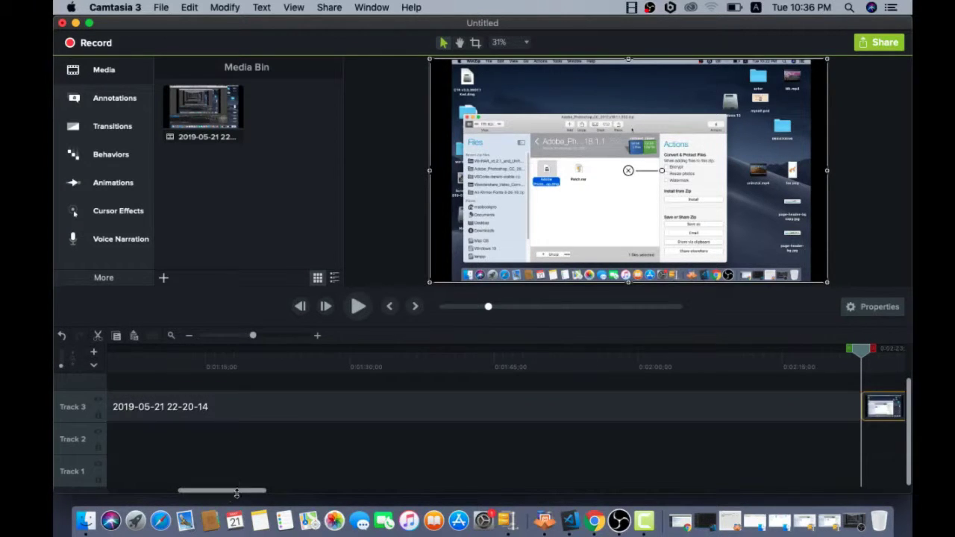
- Split the second clip at about 0:03:39 and delete the section between 0:02:23 and that cut
{"action": "left_click_drag", "start_coordinate": [237, 493], "coordinate": [302, 494]}
{"action": "left_click_drag", "start_coordinate": [294, 357], "coordinate": [827, 417]}
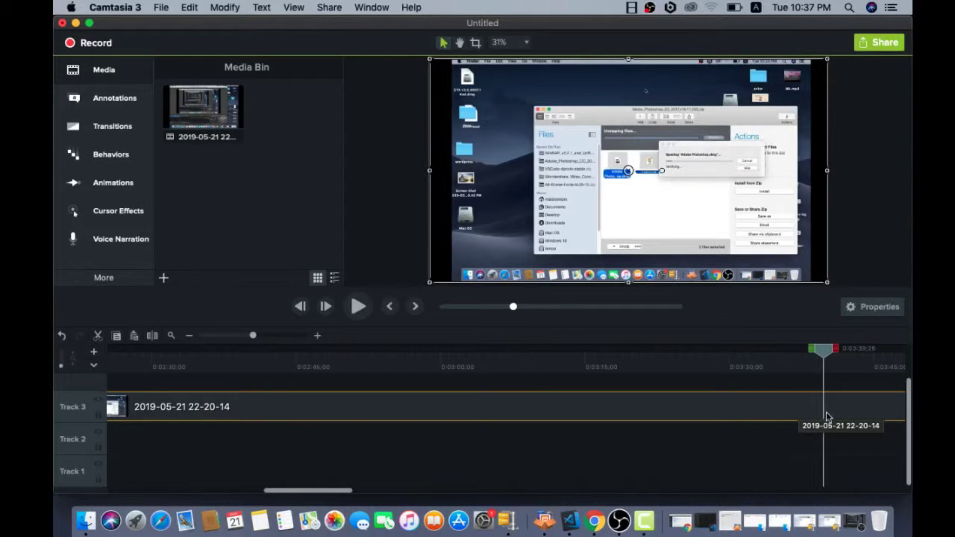
{"action": "left_click", "coordinate": [151, 336]}
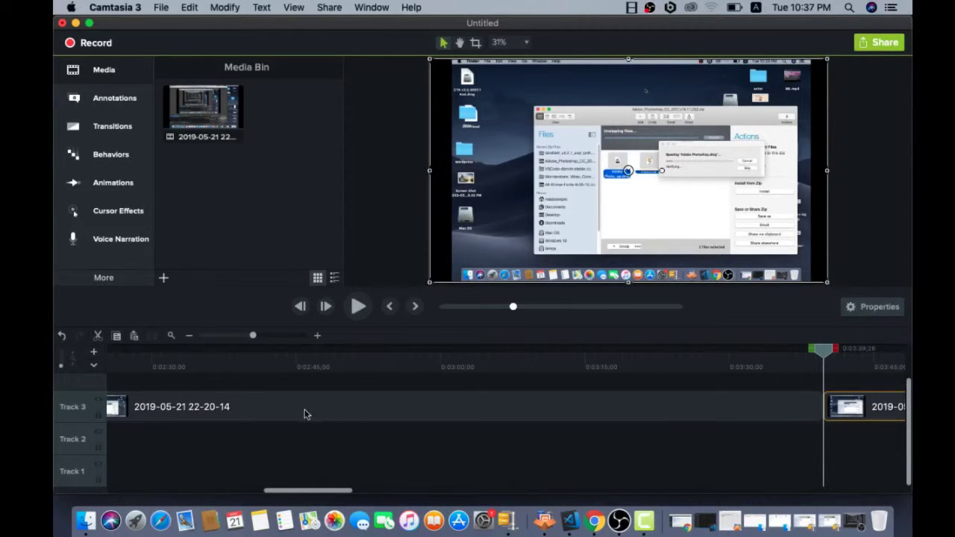
{"action": "left_click", "coordinate": [346, 398]}
{"action": "key", "text": "Delete"}
- Move the remaining clip back against the end of the first clip to close the gap on Track 3
{"action": "left_click", "coordinate": [878, 409]}
{"action": "left_click_drag", "start_coordinate": [878, 409], "coordinate": [85, 404]}
{"action": "left_click_drag", "start_coordinate": [307, 490], "coordinate": [282, 481]}
{"action": "left_click_drag", "start_coordinate": [345, 415], "coordinate": [304, 406]}
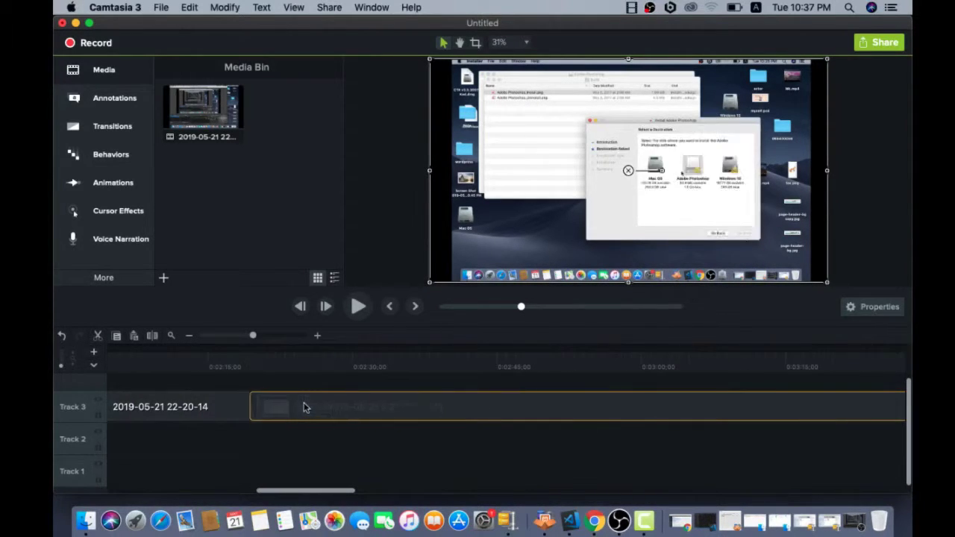
- Play across the join, scrub ahead to the desktop view and split the clip at 0:06:58;25
{"action": "left_click", "coordinate": [260, 368]}
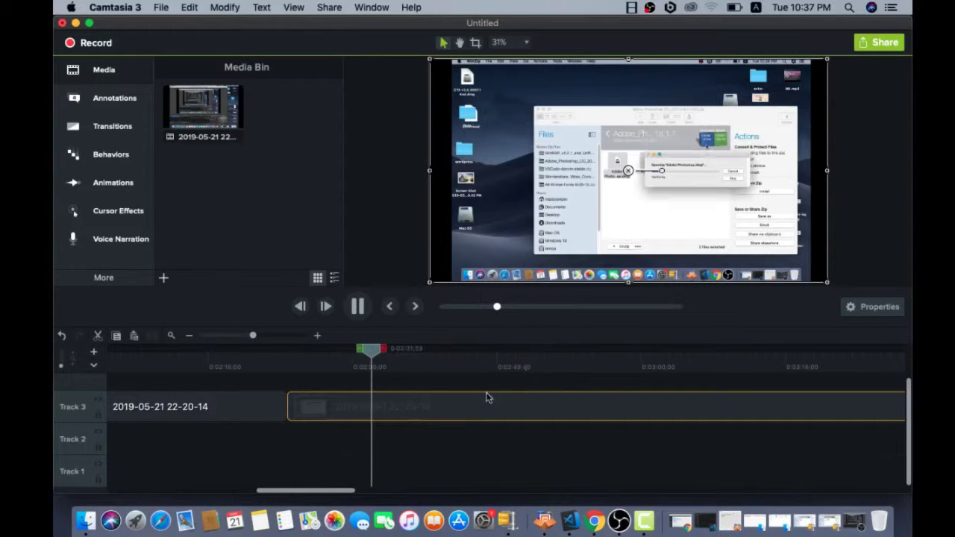
{"action": "left_click_drag", "start_coordinate": [392, 354], "coordinate": [797, 407]}
{"action": "left_click_drag", "start_coordinate": [909, 425], "coordinate": [770, 402]}
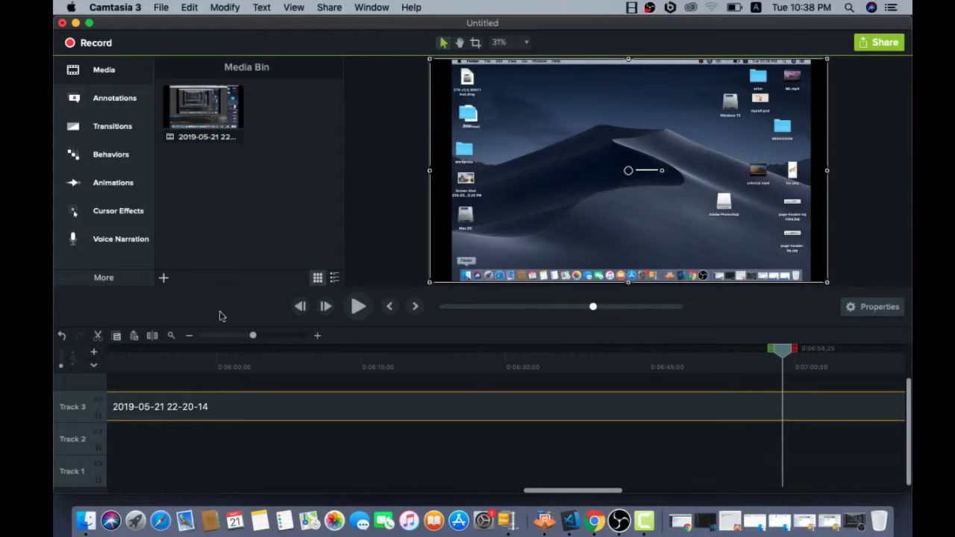
{"action": "left_click", "coordinate": [154, 336]}
- Split the clip again at 0:07:16;00 and delete the short section between the two cuts
{"action": "left_click_drag", "start_coordinate": [793, 351], "coordinate": [687, 363]}
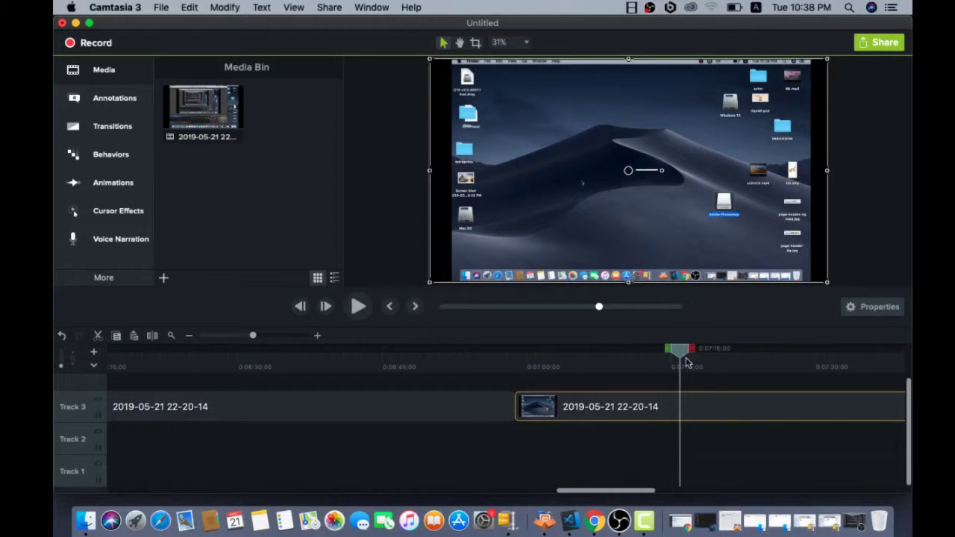
{"action": "left_click", "coordinate": [152, 336]}
{"action": "left_click", "coordinate": [623, 415]}
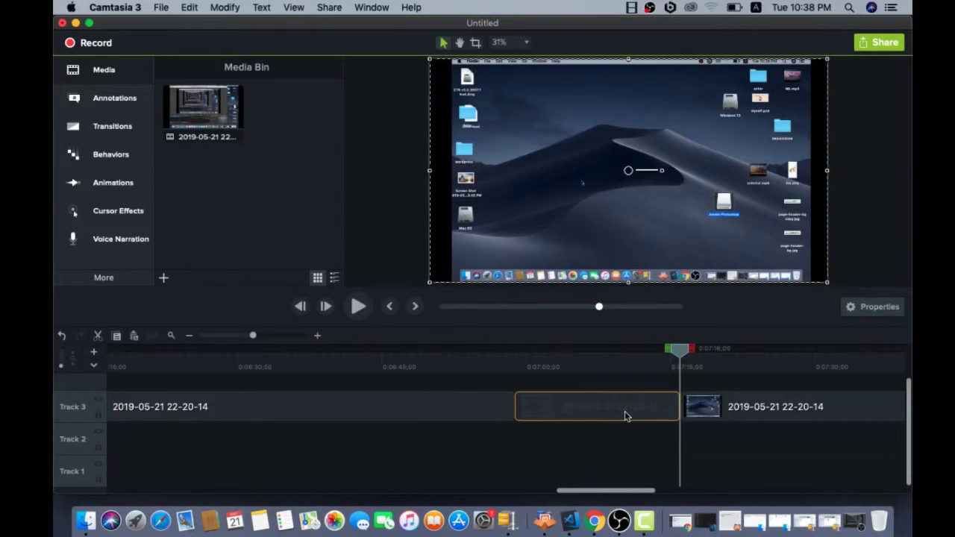
{"action": "key", "text": "Delete"}
- Move the following clip back to close the gap at 0:06:58 and play across the join
{"action": "left_click_drag", "start_coordinate": [668, 407], "coordinate": [553, 406]}
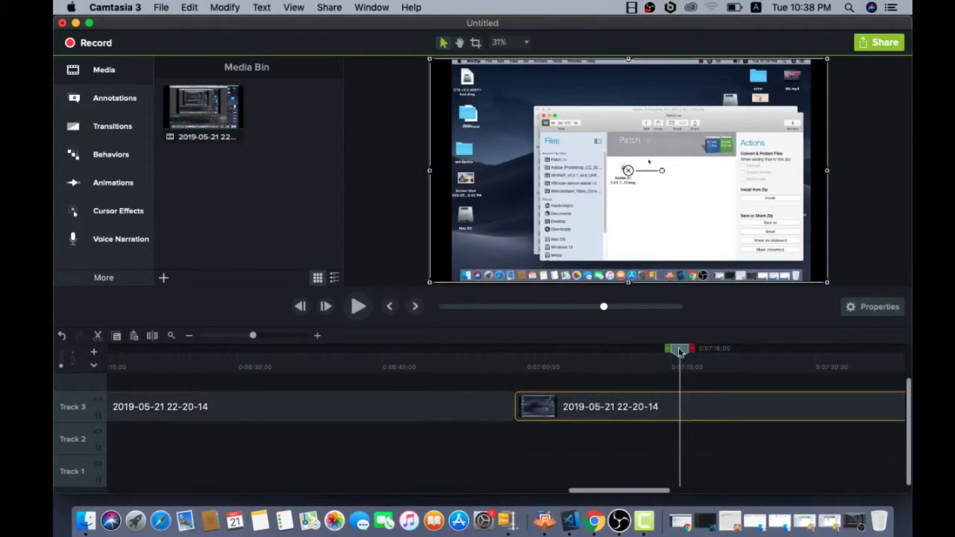
{"action": "left_click_drag", "start_coordinate": [680, 353], "coordinate": [498, 356]}
{"action": "key", "text": "space"}
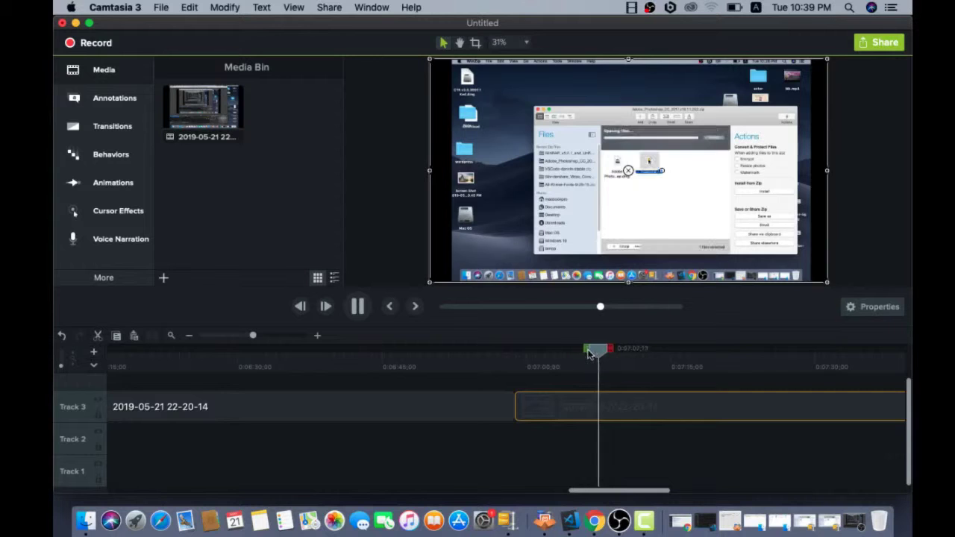
- Scrub on through the patch installation part and split the Track 3 clip at about 0:09:09
{"action": "left_click", "coordinate": [625, 351]}
{"action": "left_click_drag", "start_coordinate": [652, 348], "coordinate": [483, 377]}
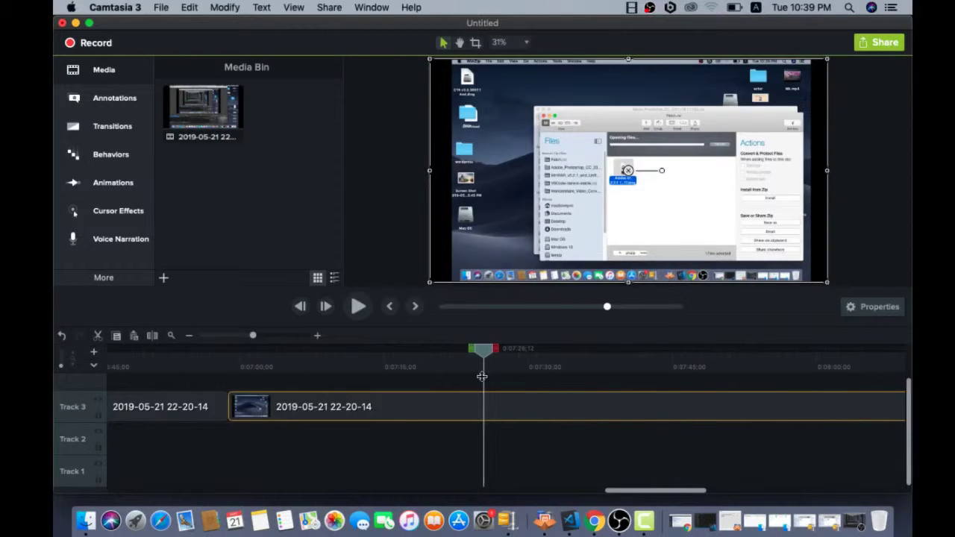
{"action": "left_click_drag", "start_coordinate": [482, 328], "coordinate": [756, 366]}
{"action": "left_click", "coordinate": [153, 336]}
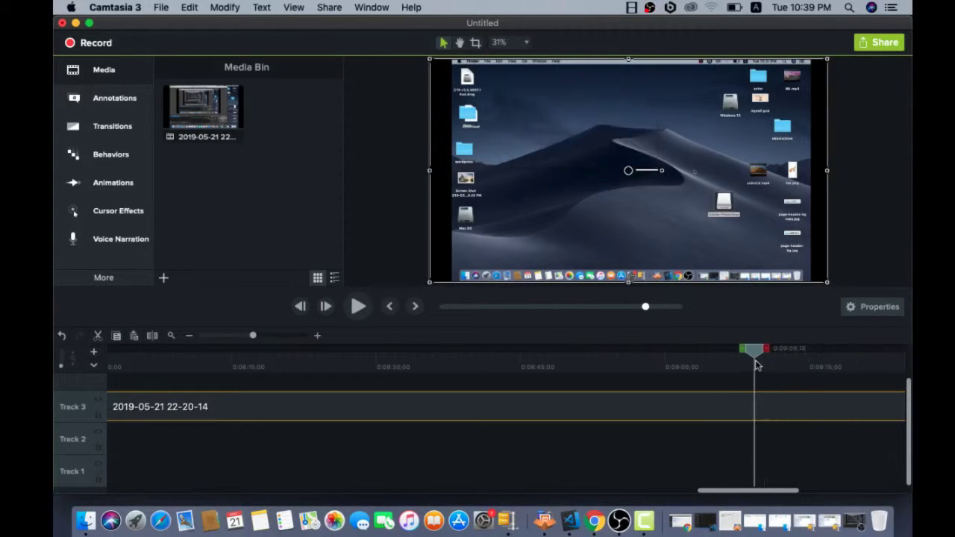
{"action": "left_click", "coordinate": [153, 335]}
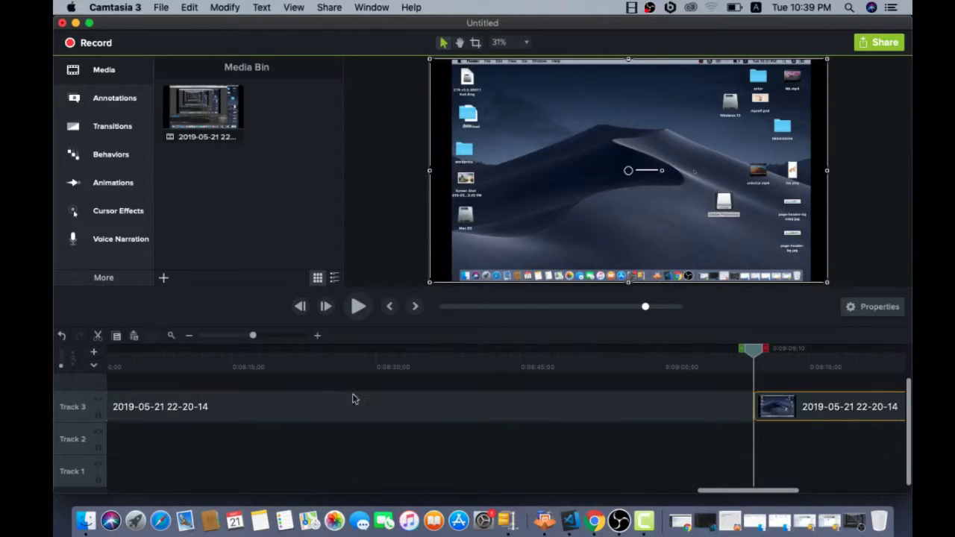
- Delete the Track 3 section before the 0:09:09 cut and move the following clip back to close the gap at about 0:07:29
{"action": "left_click", "coordinate": [356, 403]}
{"action": "key", "text": "Delete"}
{"action": "left_click_drag", "start_coordinate": [250, 406], "coordinate": [71, 409]}
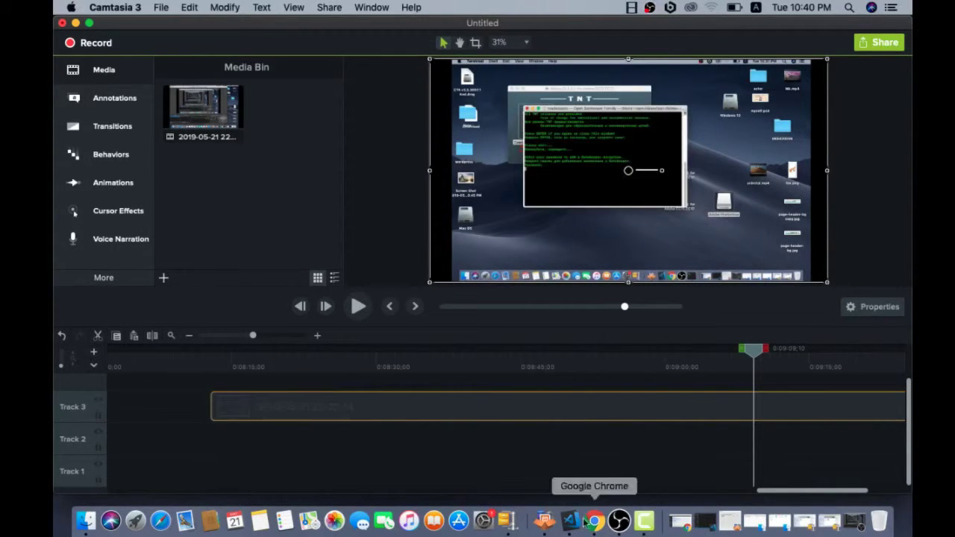
{"action": "left_click_drag", "start_coordinate": [817, 490], "coordinate": [756, 486]}
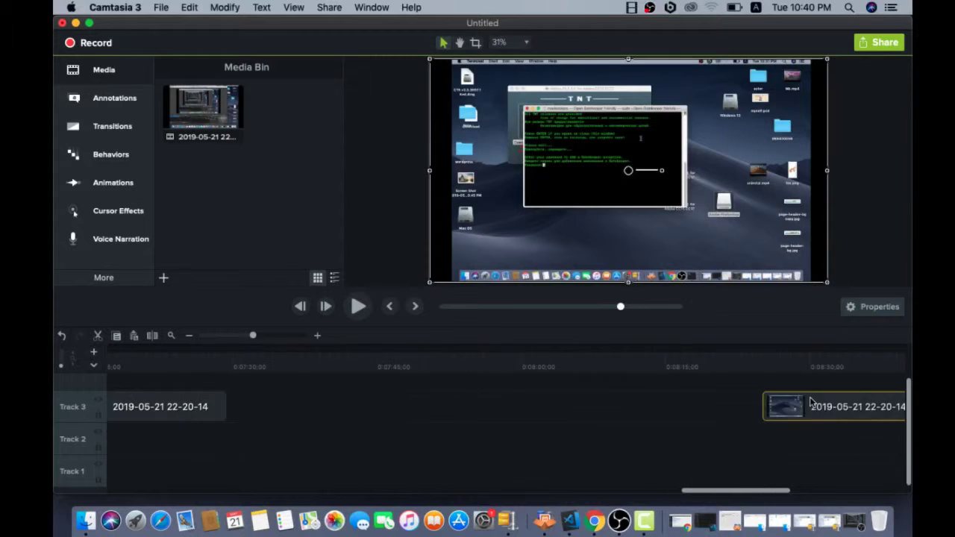
{"action": "left_click_drag", "start_coordinate": [812, 407], "coordinate": [272, 408]}
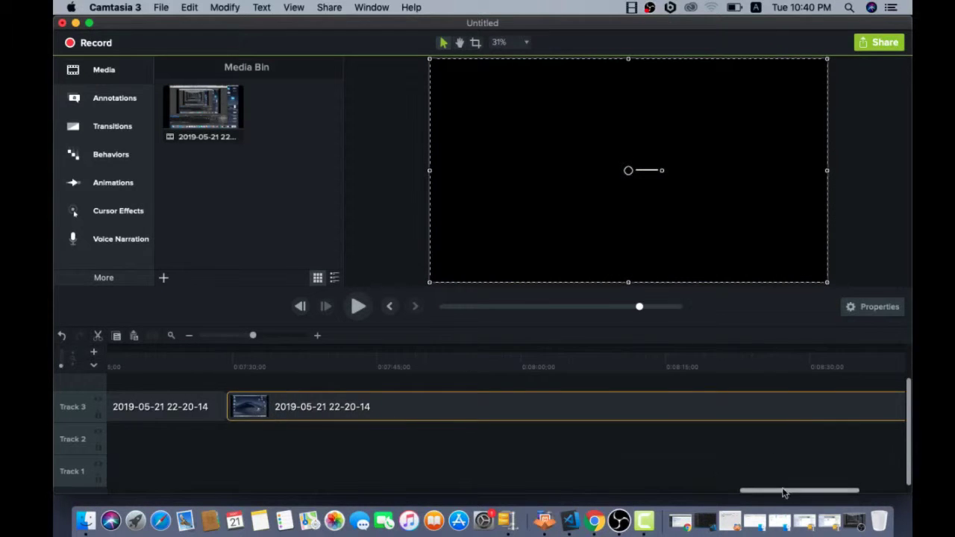
- Play and scrub through the last Track 3 clip up to its end
{"action": "left_click_drag", "start_coordinate": [784, 493], "coordinate": [847, 488]}
{"action": "left_click_drag", "start_coordinate": [895, 348], "coordinate": [218, 357]}
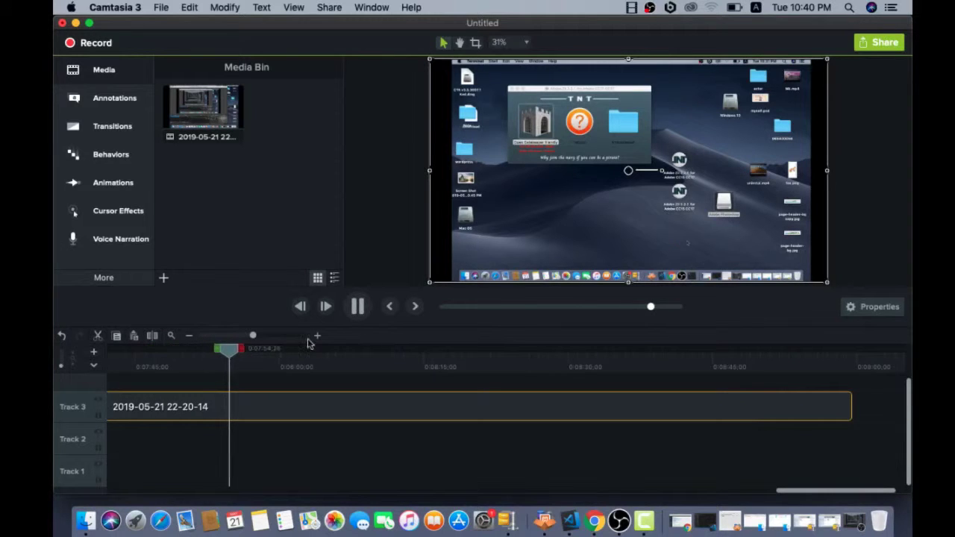
{"action": "left_click_drag", "start_coordinate": [274, 354], "coordinate": [861, 377]}
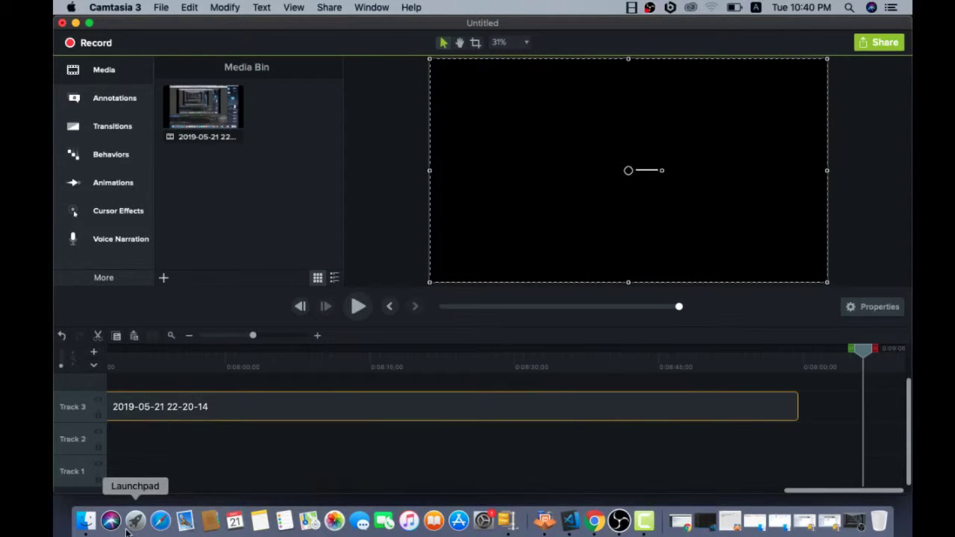
- Open the Downloads folder in Finder, switch back to Camtasia and return the playhead to the start of the timeline
{"action": "left_click", "coordinate": [86, 521]}
{"action": "left_click", "coordinate": [429, 269]}
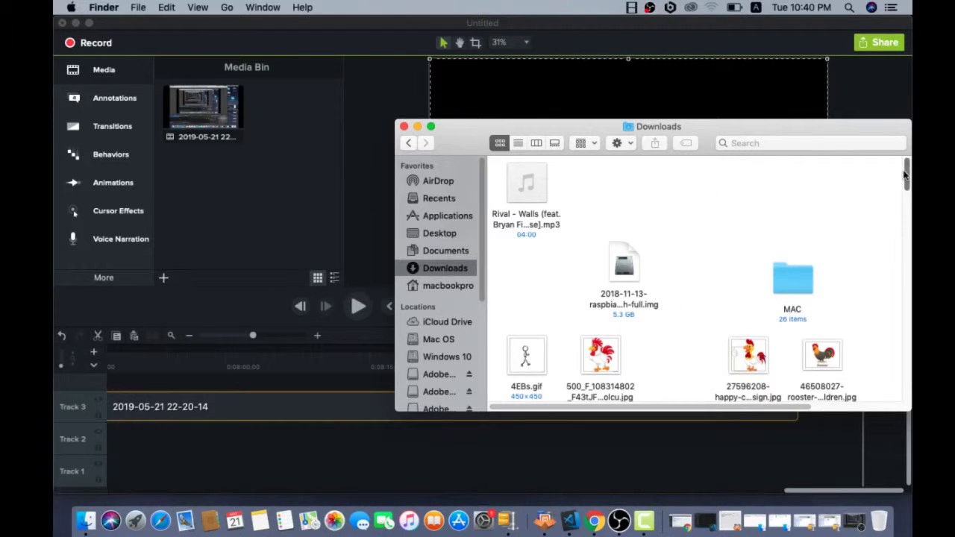
{"action": "left_click", "coordinate": [645, 521]}
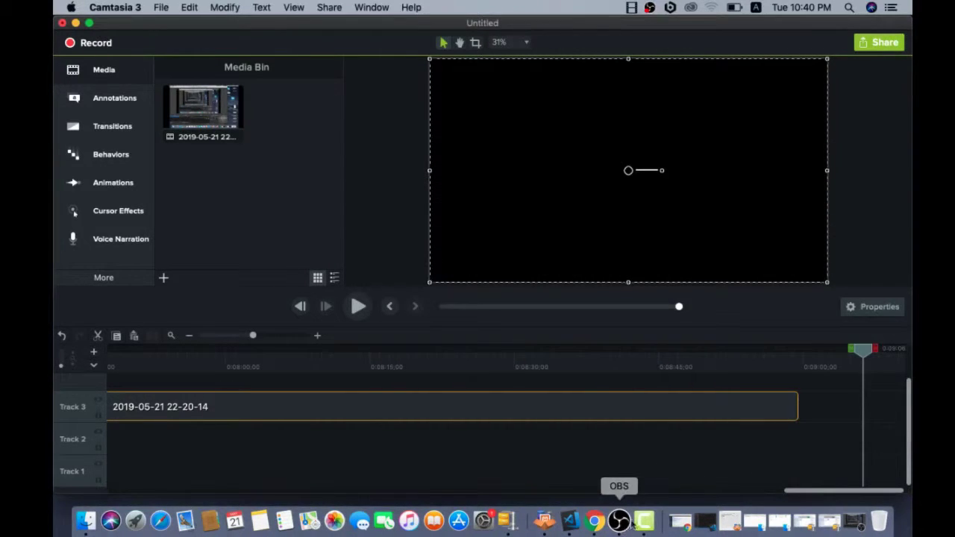
{"action": "left_click_drag", "start_coordinate": [859, 368], "coordinate": [365, 453]}
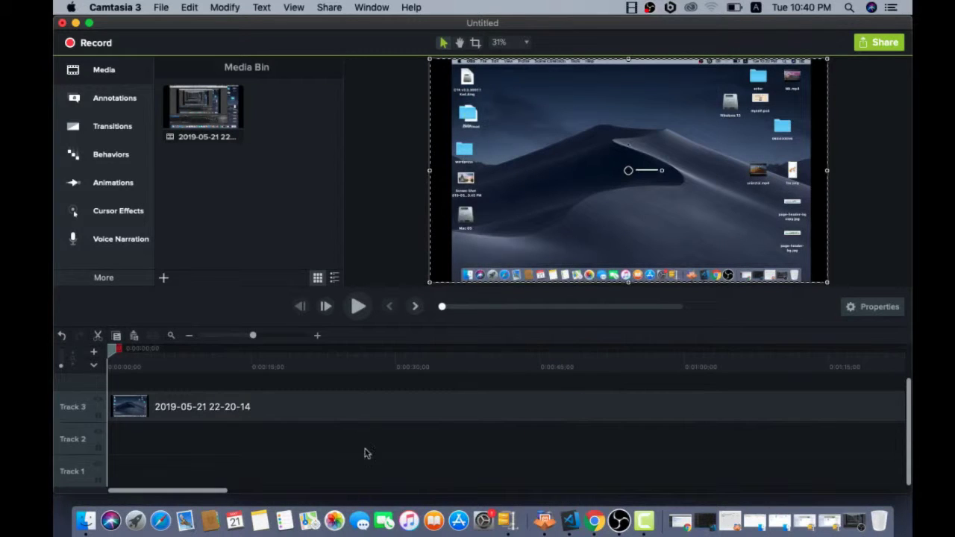
- Find the Diamond Eyes - Stars MP3 in the Finder Downloads folder and import it into Camtasia's Media Bin
{"action": "left_click", "coordinate": [85, 521]}
{"action": "scroll", "coordinate": [651, 334], "scroll_direction": "down", "scroll_amount": 10}
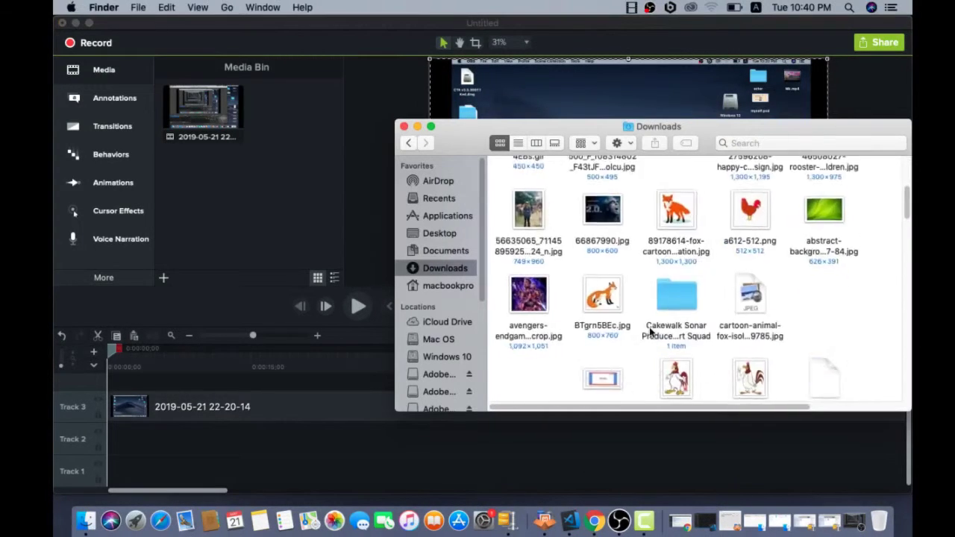
{"action": "scroll", "coordinate": [642, 298], "scroll_direction": "down", "scroll_amount": 4}
{"action": "left_click", "coordinate": [616, 196]}
{"action": "scroll", "coordinate": [618, 197], "scroll_direction": "down", "scroll_amount": 7}
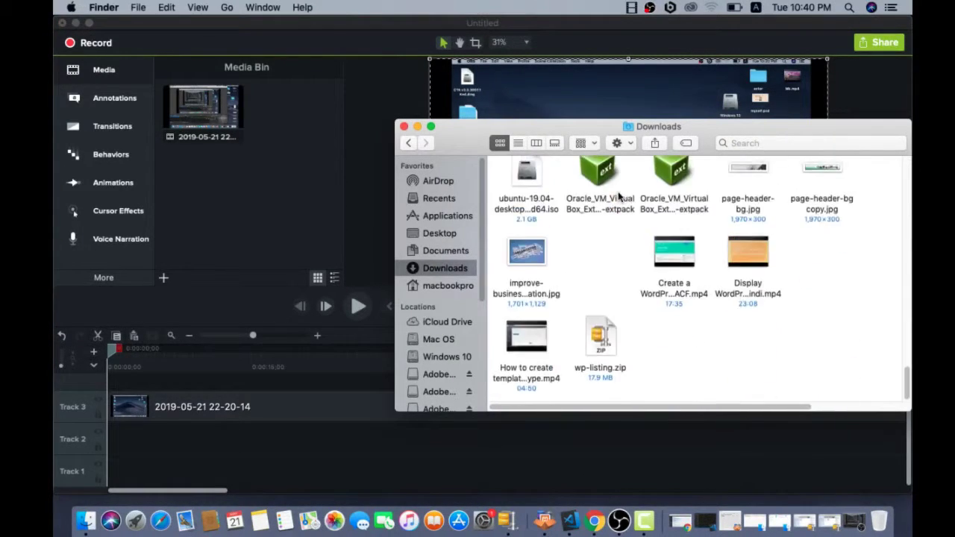
{"action": "scroll", "coordinate": [618, 199], "scroll_direction": "up", "scroll_amount": 5}
{"action": "scroll", "coordinate": [618, 198], "scroll_direction": "up", "scroll_amount": 5}
{"action": "left_click_drag", "start_coordinate": [602, 273], "coordinate": [610, 277]}
{"action": "left_click_drag", "start_coordinate": [843, 203], "coordinate": [309, 212]}
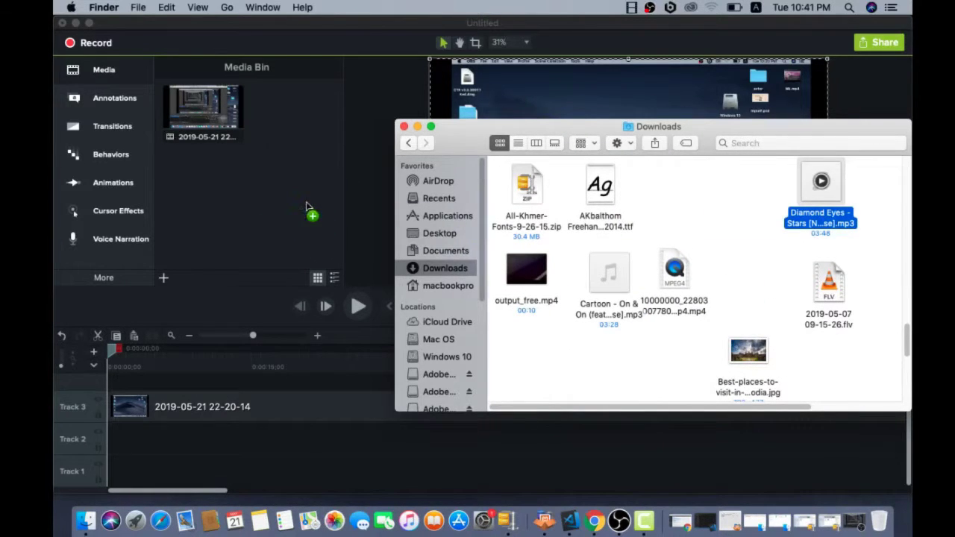
- Place the Diamond Eyes music on Track 2 at the timeline start and play it back, lowering the system volume
{"action": "left_click", "coordinate": [302, 115]}
{"action": "left_click_drag", "start_coordinate": [317, 111], "coordinate": [108, 433]}
{"action": "key", "text": "space"}
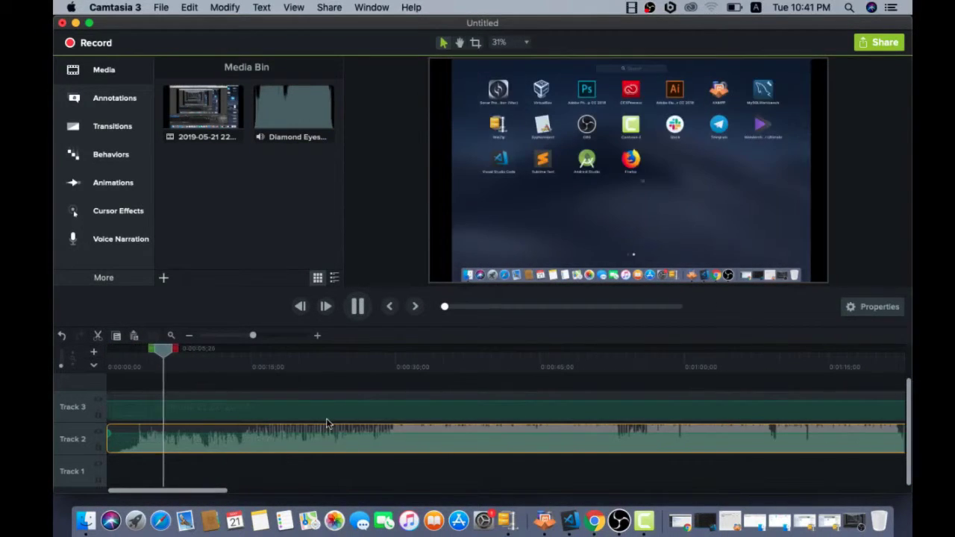
{"action": "left_click", "coordinate": [375, 411]}
{"action": "key", "text": "XF86AudioLowerVolume"}
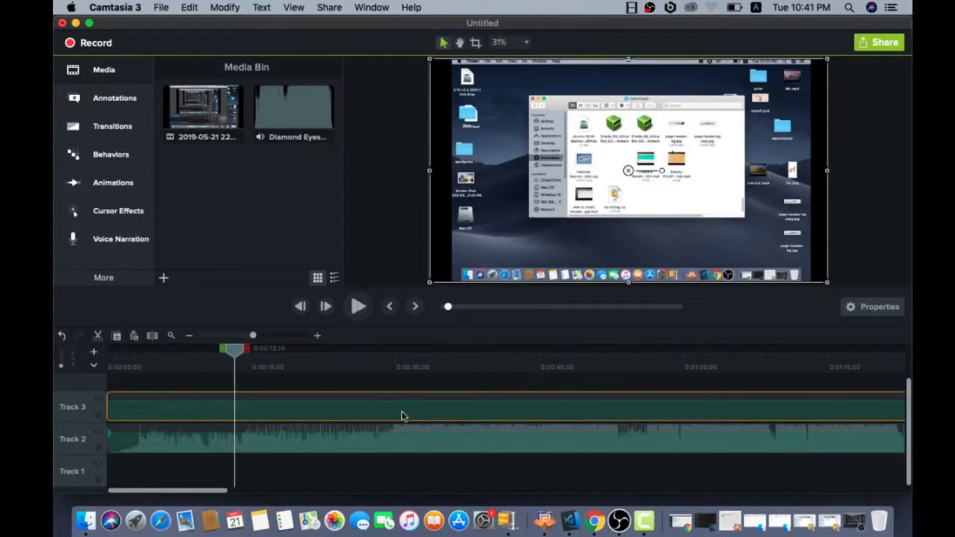
- Add Clip Speed to all the recording clips on Track 3, from the first to the last
{"action": "right_click", "coordinate": [468, 436]}
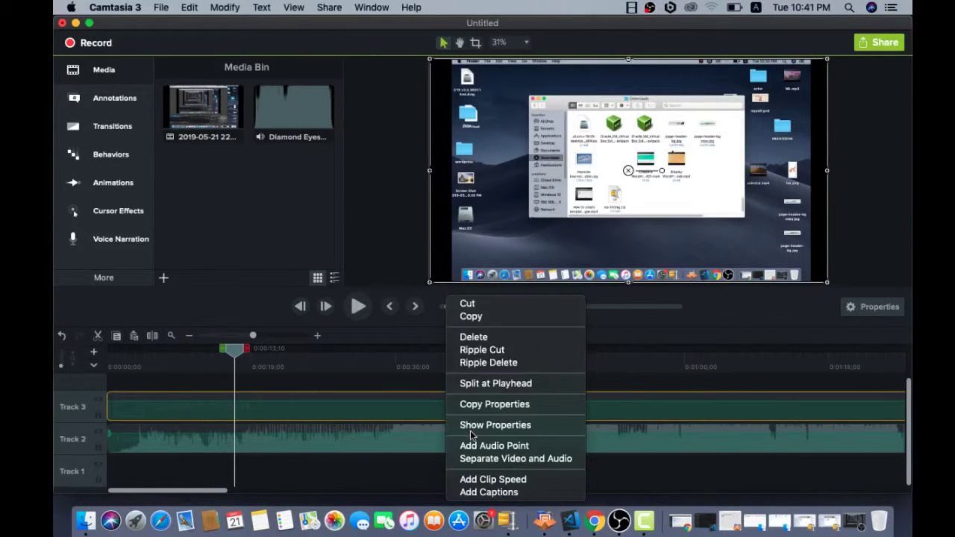
{"action": "left_click", "coordinate": [537, 481]}
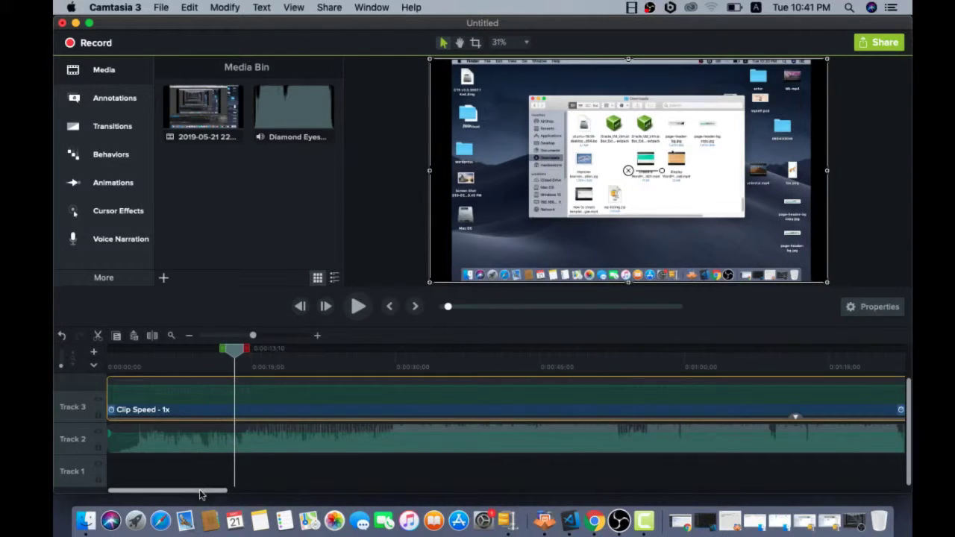
{"action": "left_click_drag", "start_coordinate": [199, 492], "coordinate": [374, 494]}
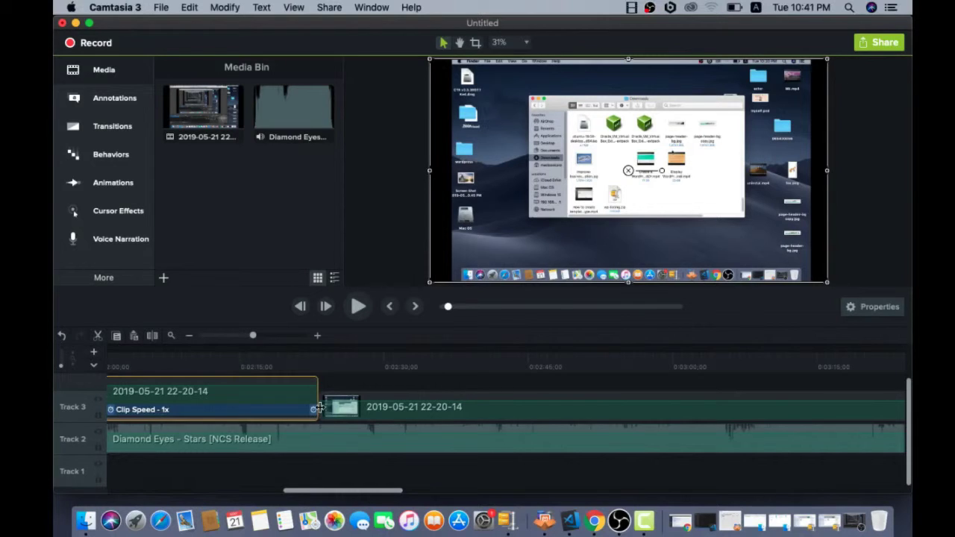
{"action": "left_click", "coordinate": [446, 412]}
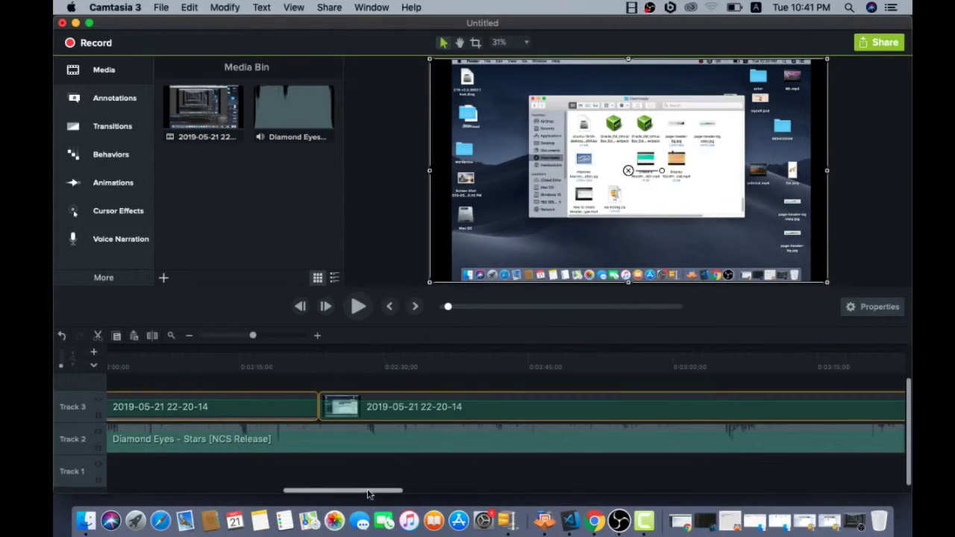
{"action": "left_click_drag", "start_coordinate": [369, 494], "coordinate": [837, 491]}
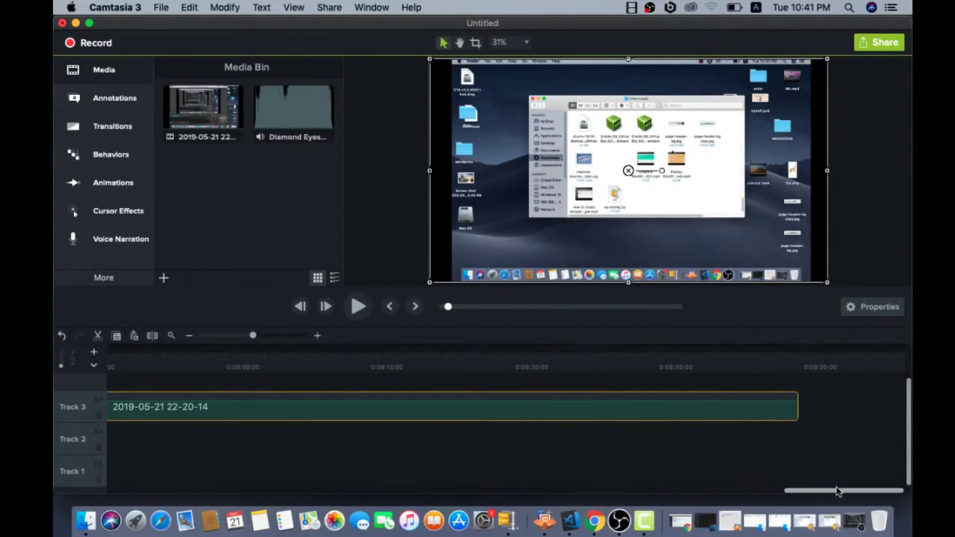
{"action": "right_click", "coordinate": [644, 409]}
{"action": "left_click", "coordinate": [705, 479]}
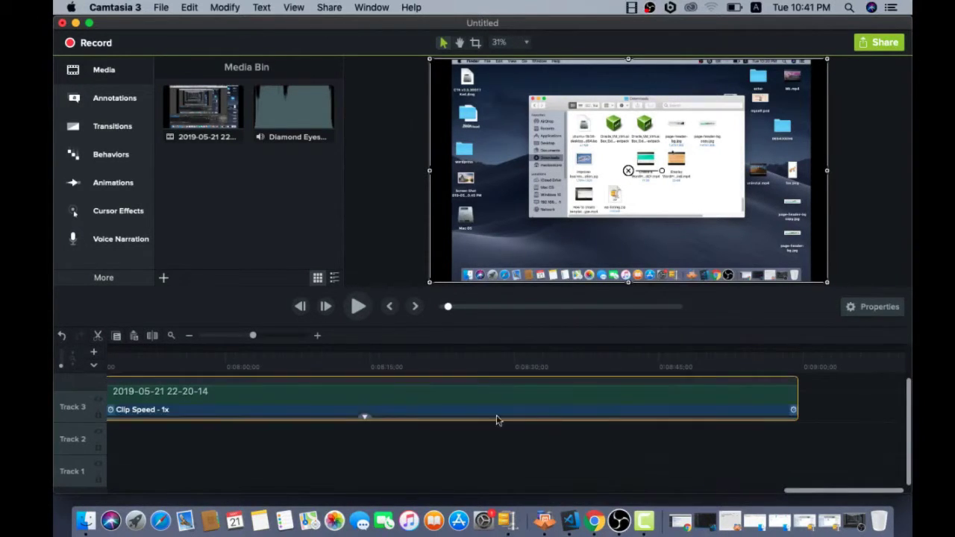
- Speed up the last Track 3 clip by shortening it to end at about 0:08:45, and play the timeline from the beginning
{"action": "left_click_drag", "start_coordinate": [796, 399], "coordinate": [657, 403]}
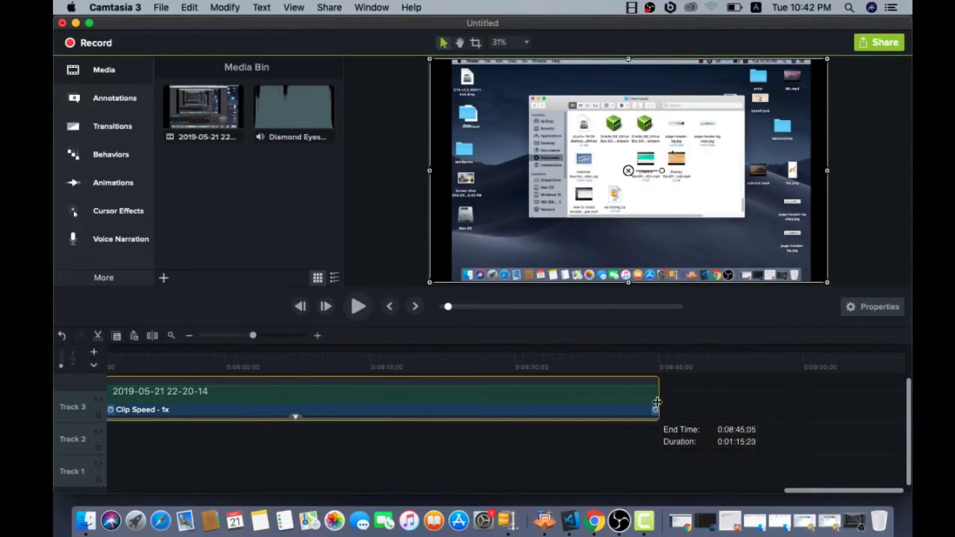
{"action": "left_click_drag", "start_coordinate": [797, 480], "coordinate": [183, 468]}
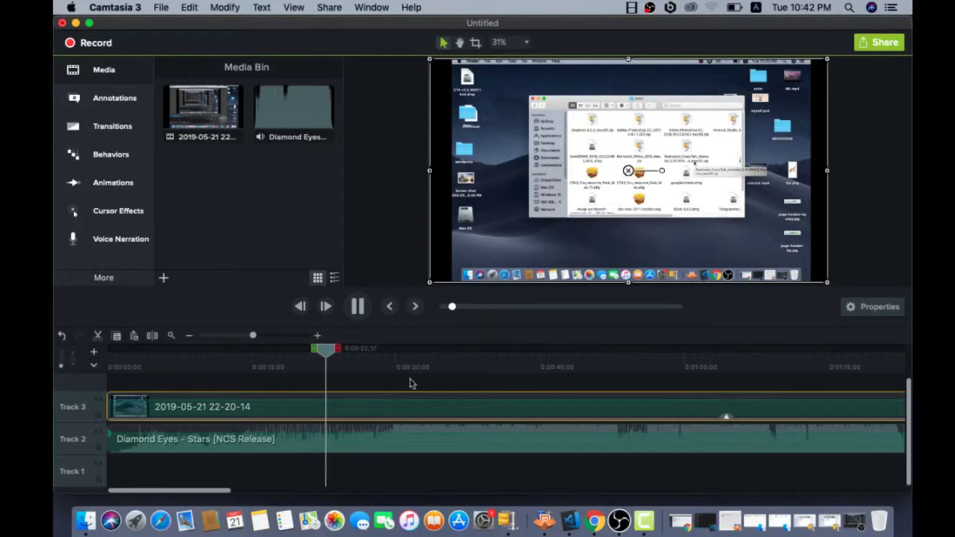
{"action": "left_click", "coordinate": [357, 306]}
- Speed up the first Track 3 clip so it ends at about 0:02:01 and move the second clip back against it
{"action": "left_click_drag", "start_coordinate": [227, 492], "coordinate": [329, 494]}
{"action": "left_click_drag", "start_coordinate": [706, 407], "coordinate": [651, 408]}
{"action": "left_click", "coordinate": [746, 403]}
{"action": "left_click_drag", "start_coordinate": [851, 403], "coordinate": [647, 411]}
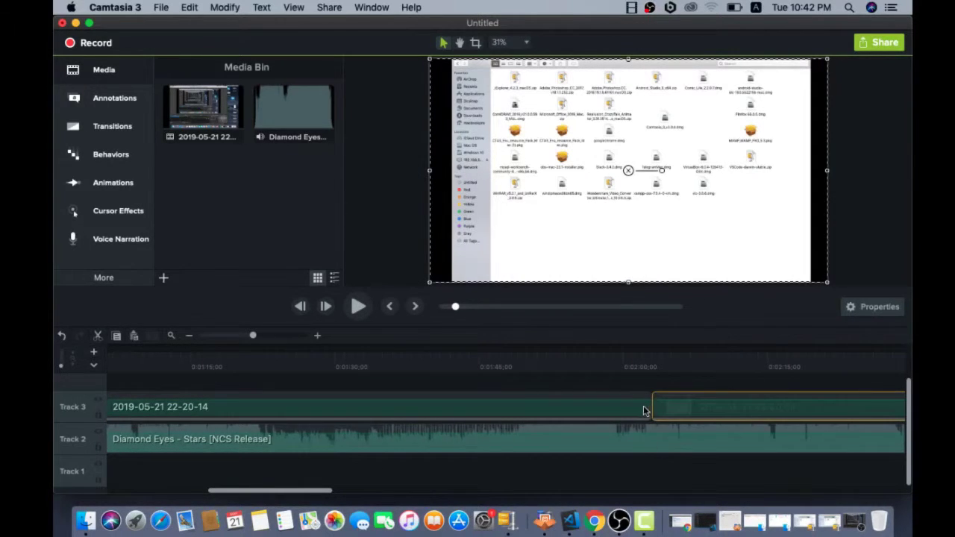
- Speed up the second Track 3 clip by shortening it, keeping its start against the first clip's end at about 0:02:01
{"action": "left_click_drag", "start_coordinate": [312, 490], "coordinate": [612, 409]}
{"action": "left_click_drag", "start_coordinate": [370, 492], "coordinate": [508, 473]}
{"action": "scroll", "coordinate": [480, 491], "scroll_direction": "right", "scroll_amount": 5}
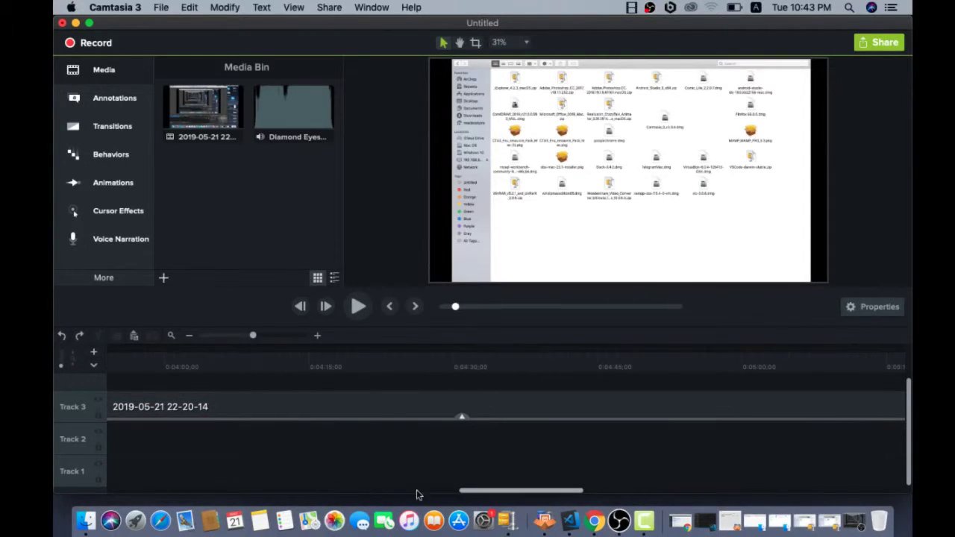
{"action": "left_click_drag", "start_coordinate": [485, 504], "coordinate": [376, 459]}
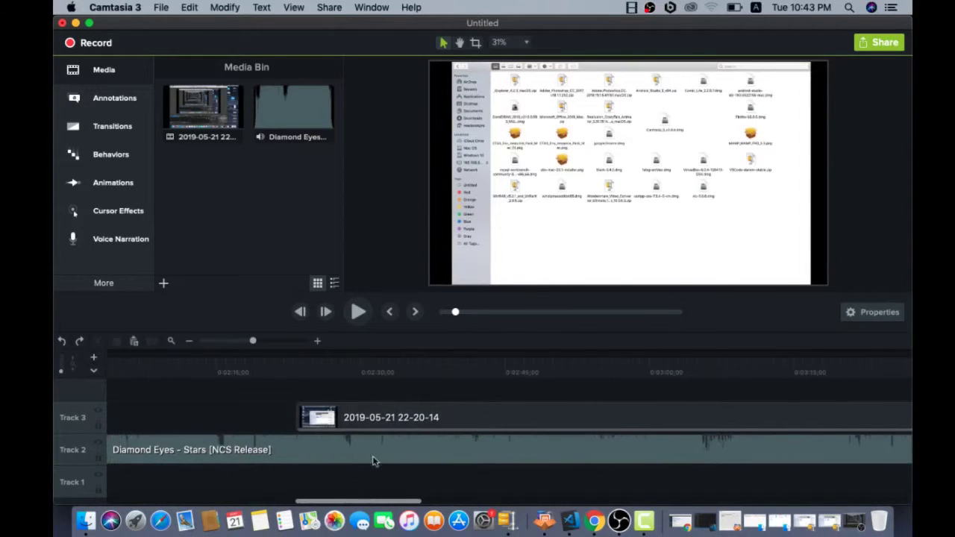
{"action": "left_click", "coordinate": [184, 427]}
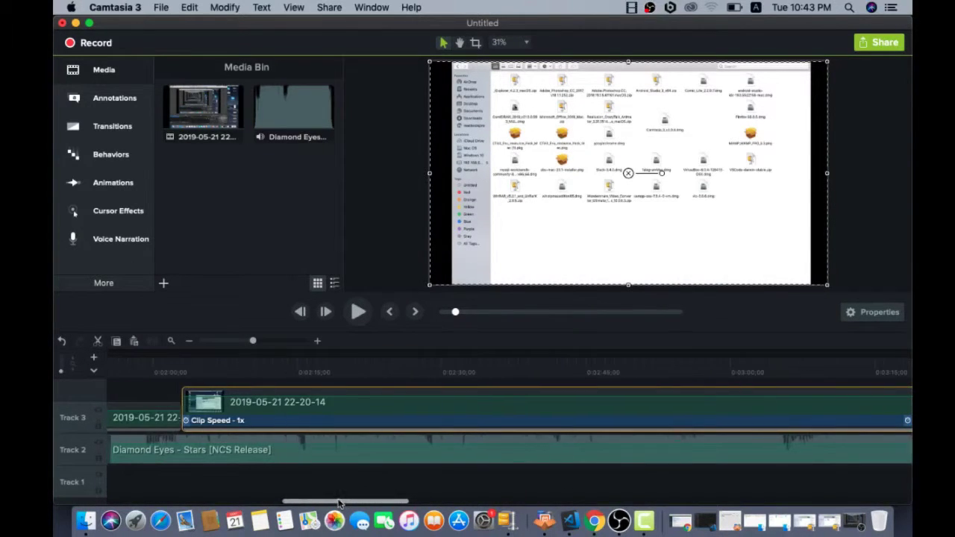
- Move the third and fourth Track 3 clips back to close the gaps after about 0:06:16
{"action": "left_click_drag", "start_coordinate": [353, 502], "coordinate": [728, 503]}
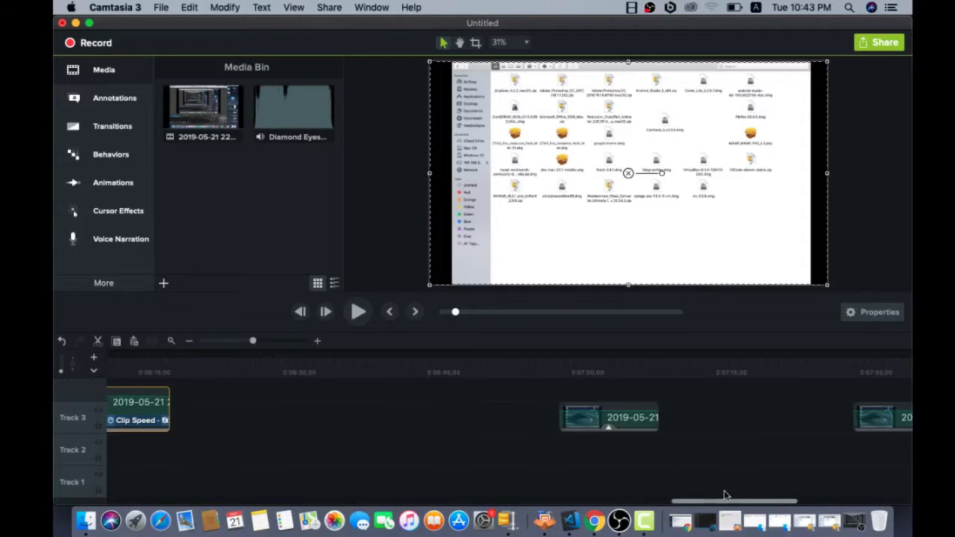
{"action": "left_click_drag", "start_coordinate": [672, 429], "coordinate": [215, 431]}
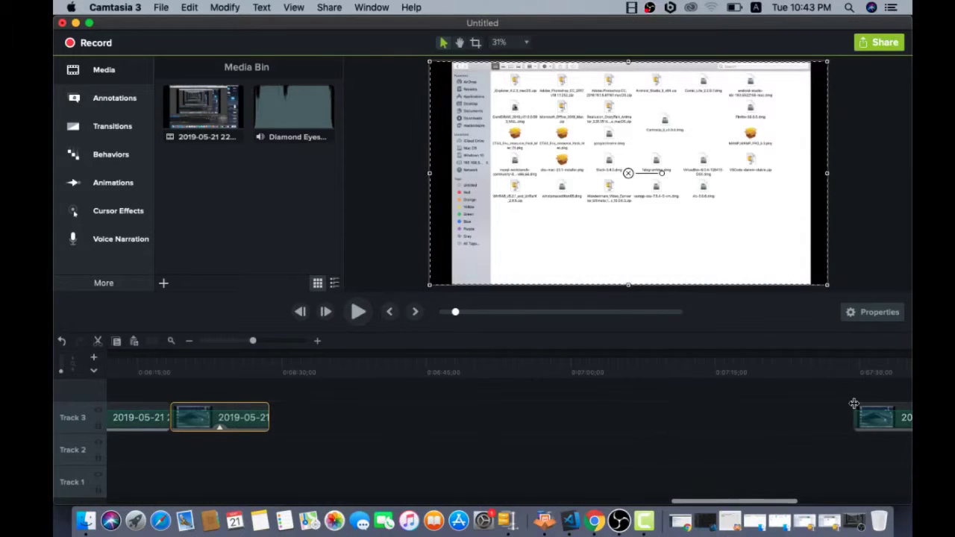
{"action": "left_click_drag", "start_coordinate": [560, 448], "coordinate": [285, 419]}
- Duplicate the Track 2 music clip and place the copy on Track 1 at about 0:03:44, near the end of the original
{"action": "left_click_drag", "start_coordinate": [751, 502], "coordinate": [384, 497]}
{"action": "left_click", "coordinate": [383, 456]}
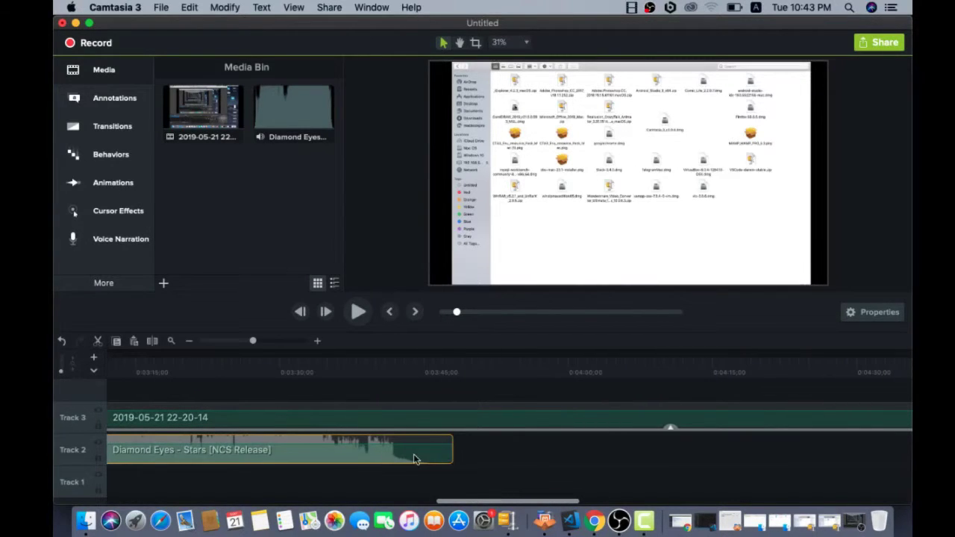
{"action": "right_click", "coordinate": [415, 459]}
{"action": "left_click", "coordinate": [455, 330]}
{"action": "key", "text": "super+v"}
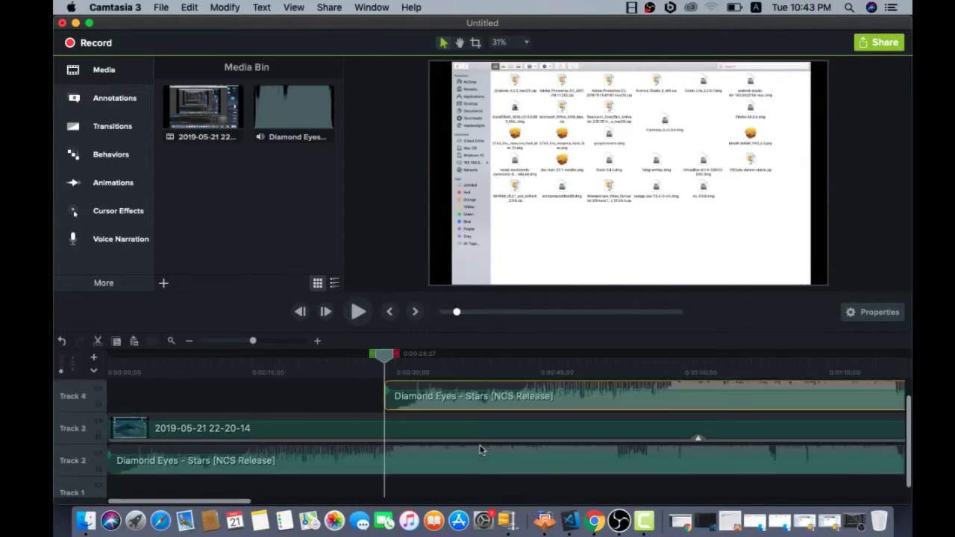
{"action": "left_click_drag", "start_coordinate": [423, 411], "coordinate": [673, 480]}
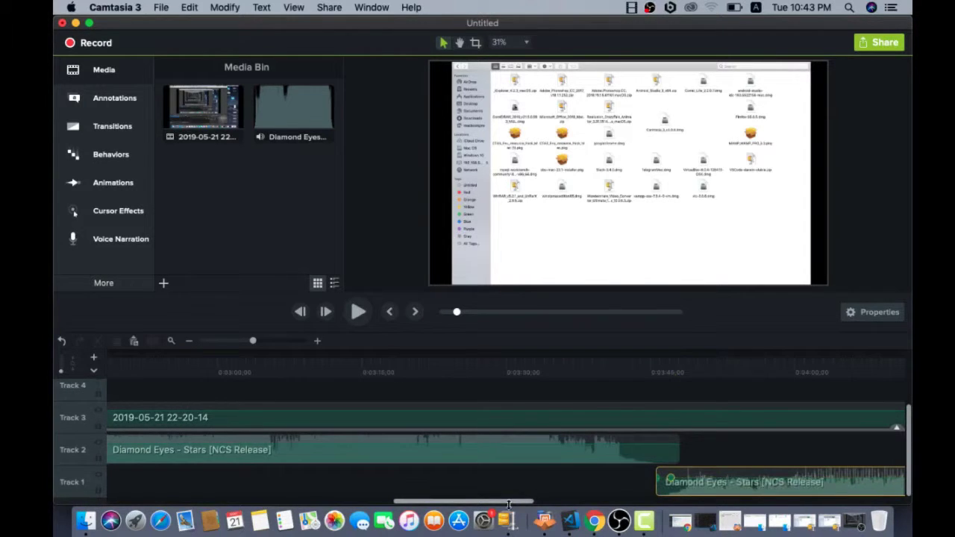
- Compare the end of the Track 1 music with the end of the Track 3 video, and show the whole project in the timeline
{"action": "left_click_drag", "start_coordinate": [508, 505], "coordinate": [901, 476]}
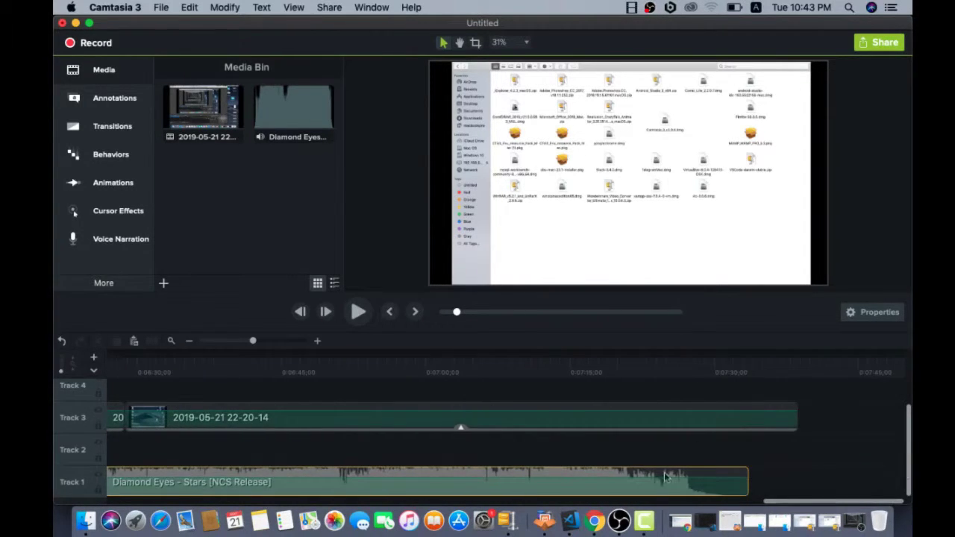
{"action": "scroll", "coordinate": [476, 443], "scroll_direction": "left", "scroll_amount": 15}
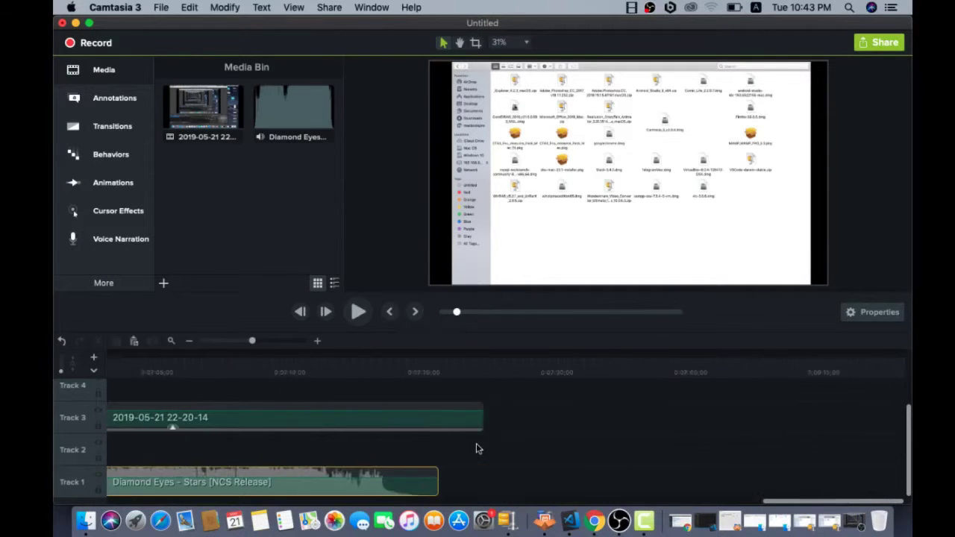
{"action": "scroll", "coordinate": [273, 342], "scroll_direction": "down", "scroll_amount": 5}
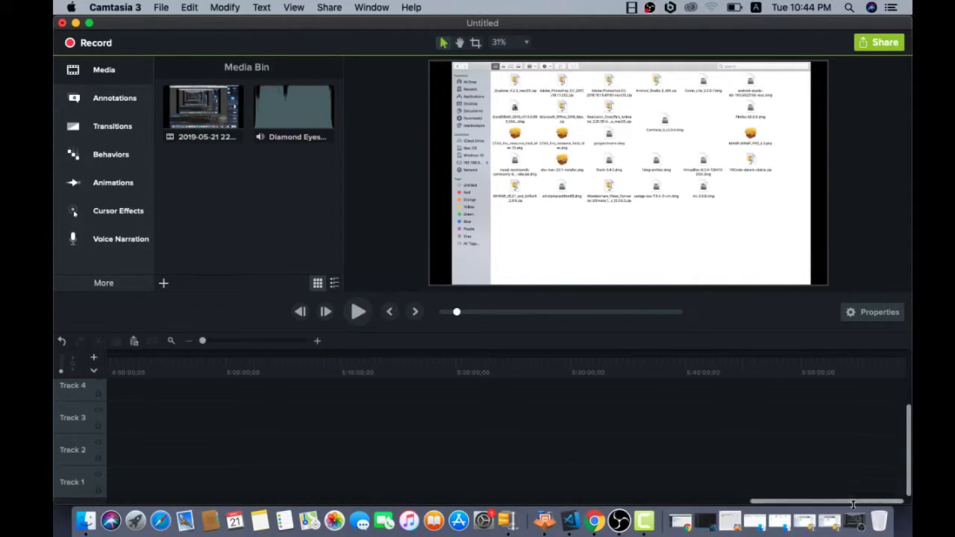
{"action": "left_click_drag", "start_coordinate": [854, 503], "coordinate": [362, 506]}
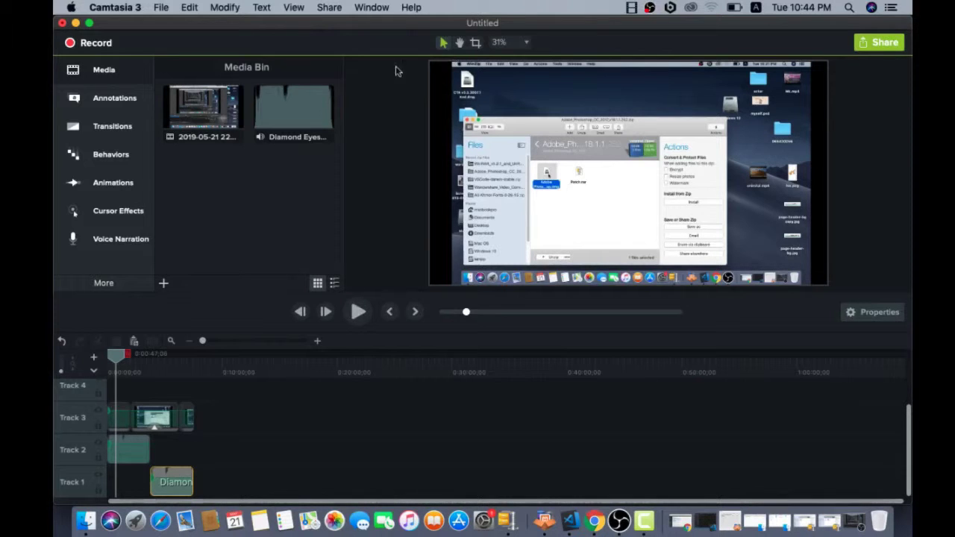
- Export the project to the Desktop as the MP4 file Adobe Photoshop.mp4 with dimensions of 1280 x 720 HD
{"action": "left_click", "coordinate": [328, 8]}
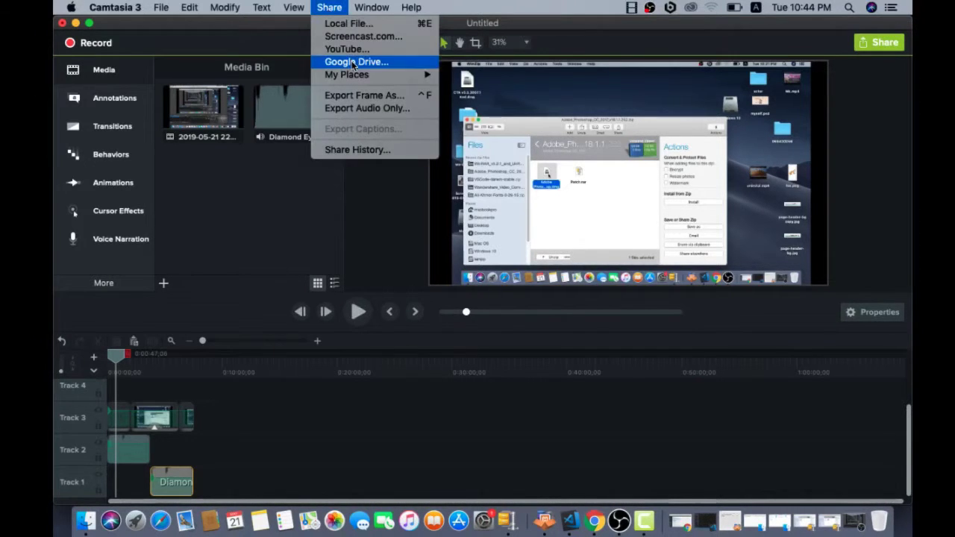
{"action": "left_click", "coordinate": [355, 28]}
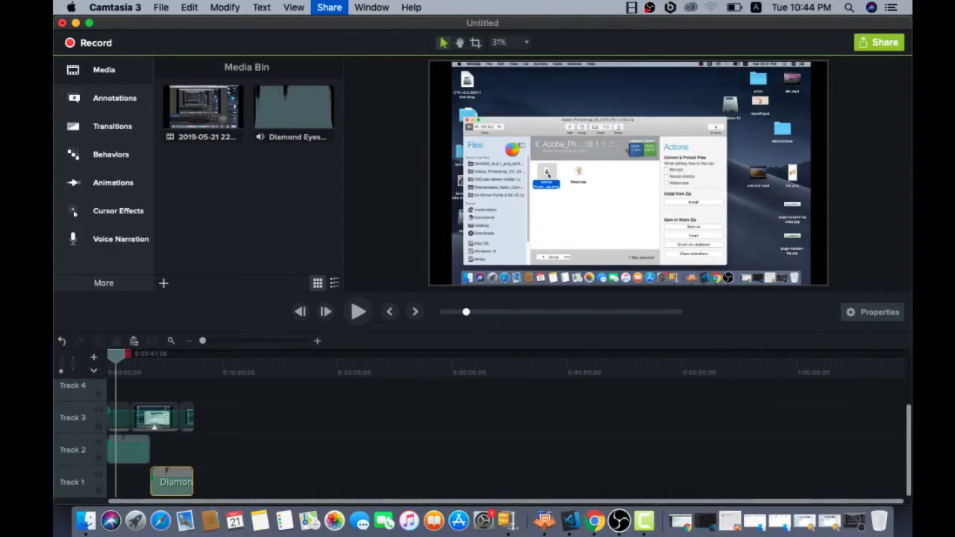
{"action": "left_click", "coordinate": [619, 124]}
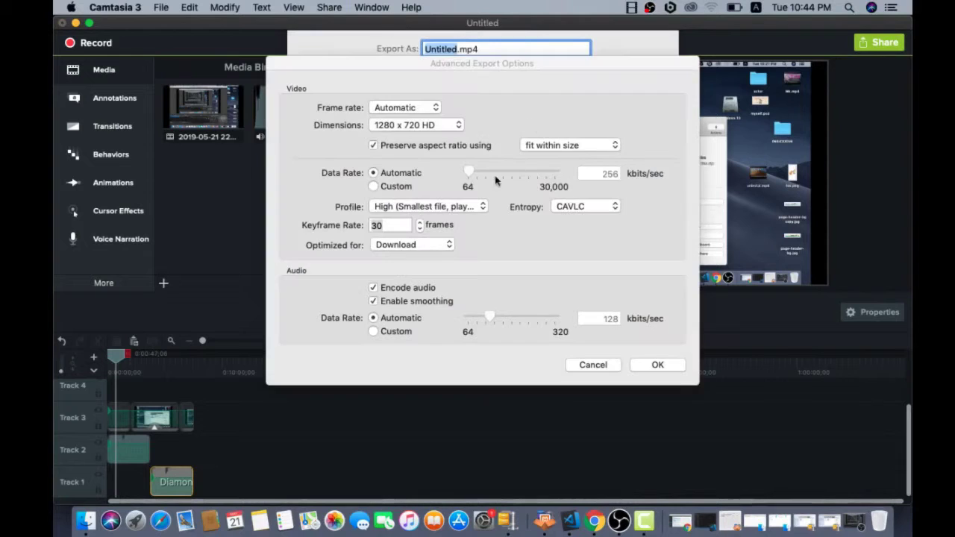
{"action": "left_click", "coordinate": [433, 126]}
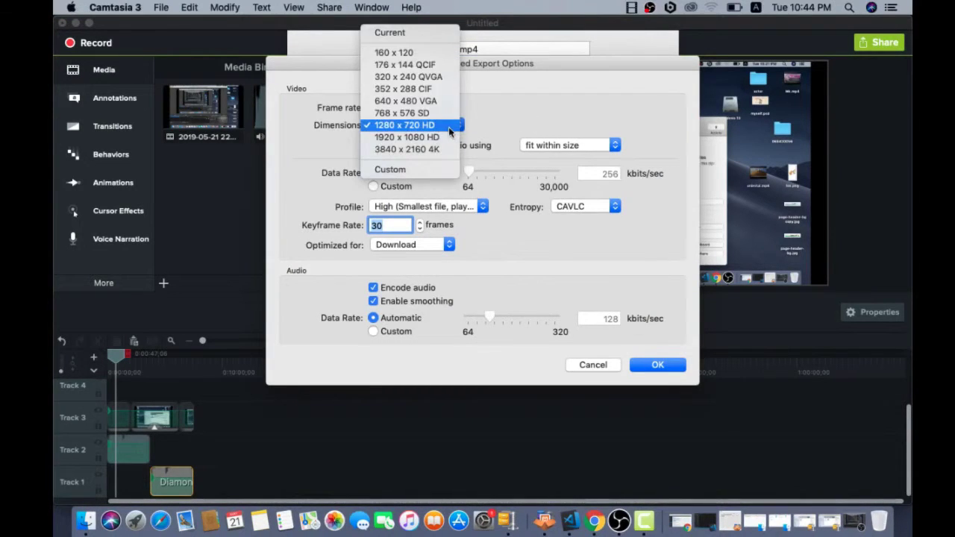
{"action": "left_click", "coordinate": [450, 127]}
{"action": "key", "text": "Return"}
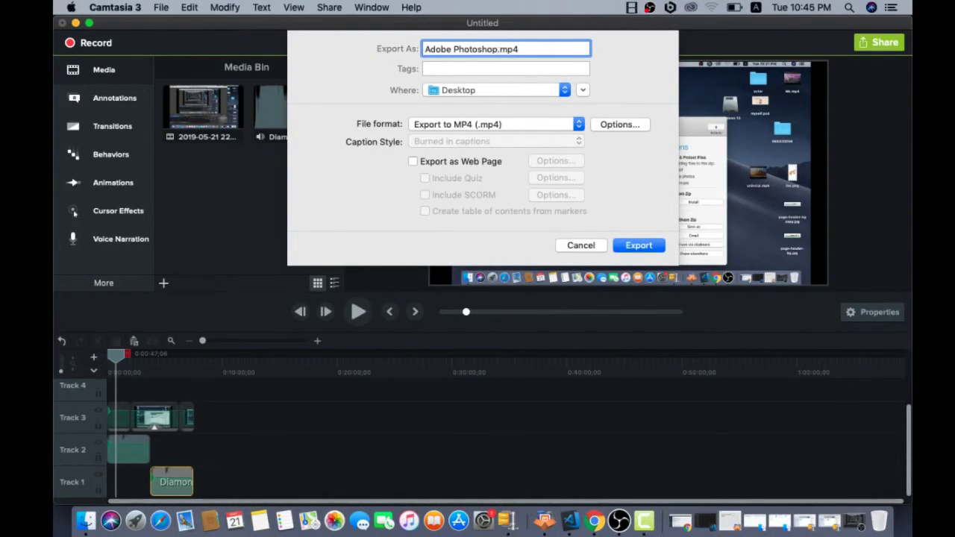
{"action": "left_click", "coordinate": [646, 246]}
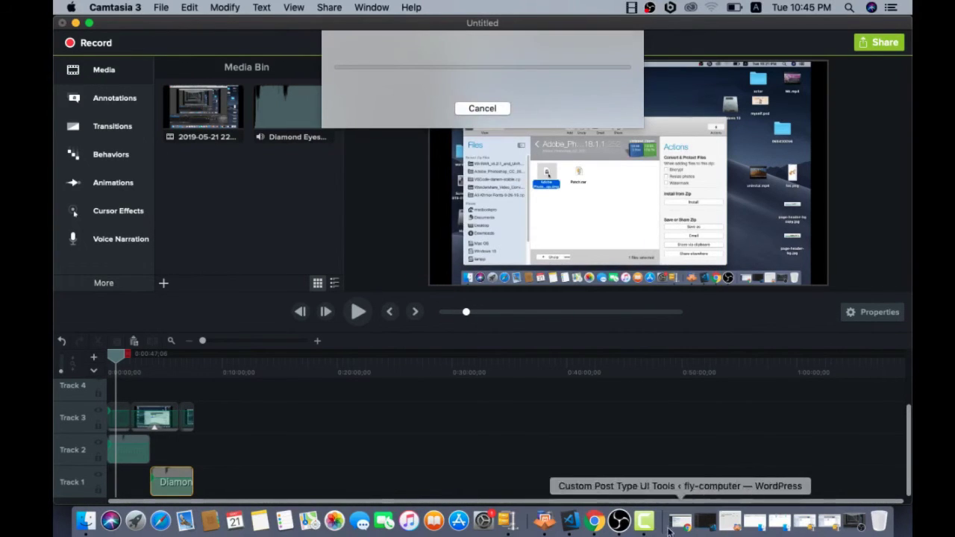